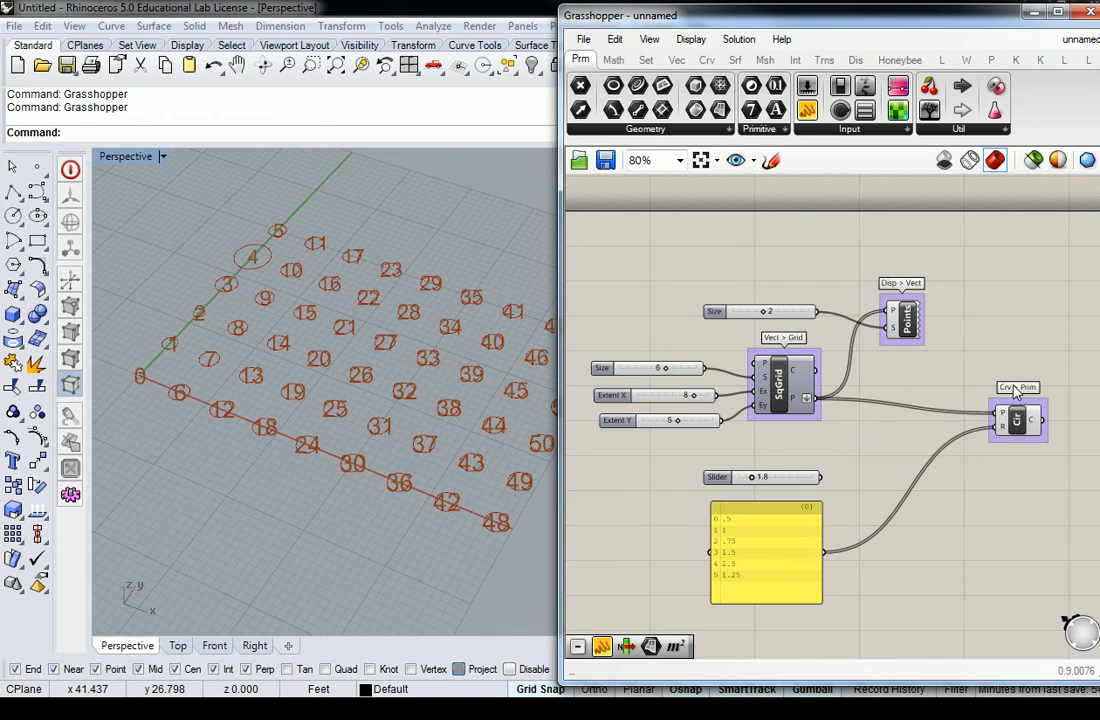
- Move the Circle component up slightly to straighten its wire from the square grid's points output
{"action": "right_click_drag", "start_coordinate": [1030, 380], "coordinate": [992, 378]}
{"action": "left_click_drag", "start_coordinate": [983, 421], "coordinate": [983, 405]}
{"action": "left_click", "coordinate": [870, 423]}
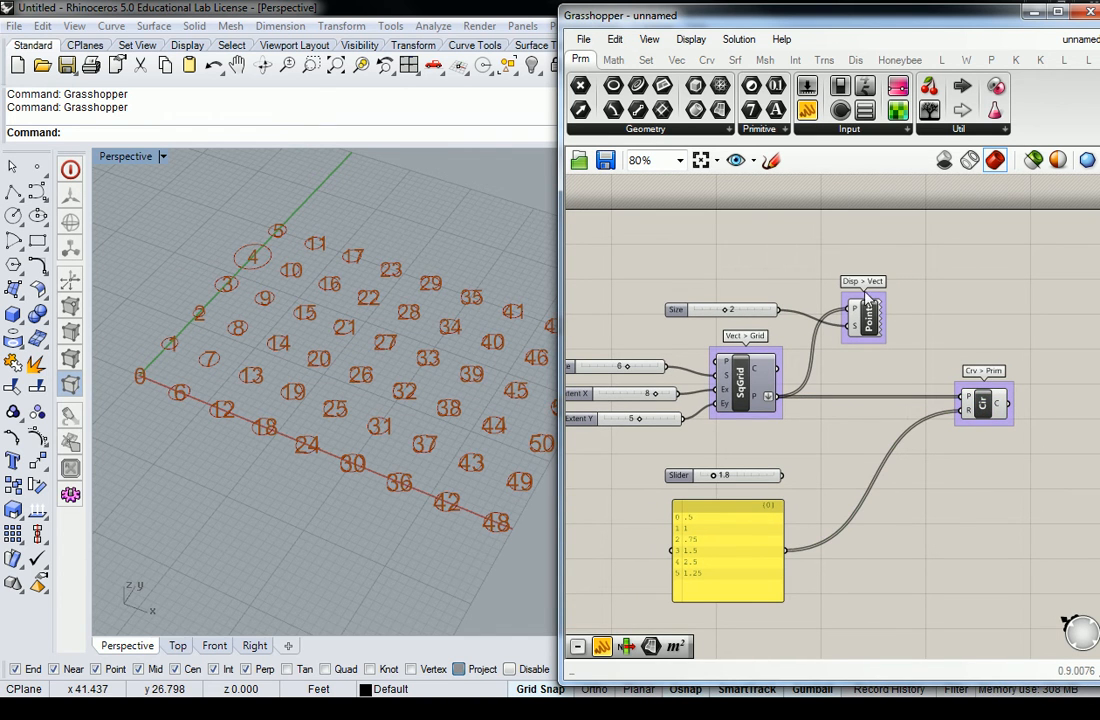
- Add a Repeat Data component between the radius value panel and the Circle component
{"action": "left_click", "coordinate": [647, 61]}
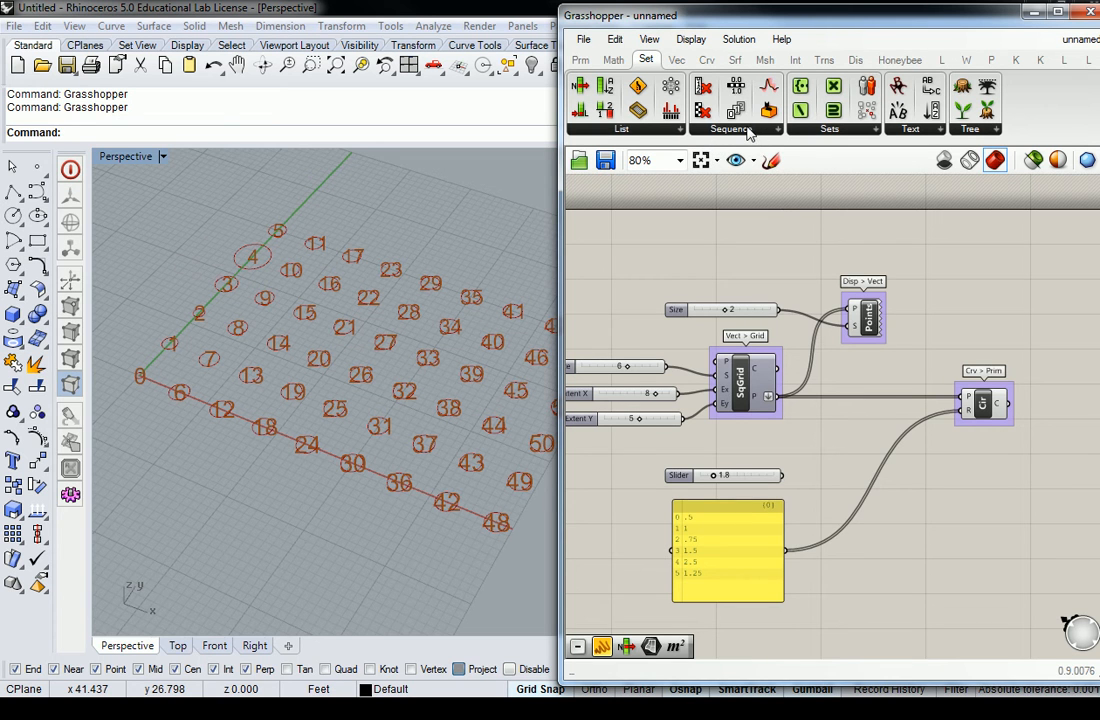
{"action": "left_click", "coordinate": [748, 130]}
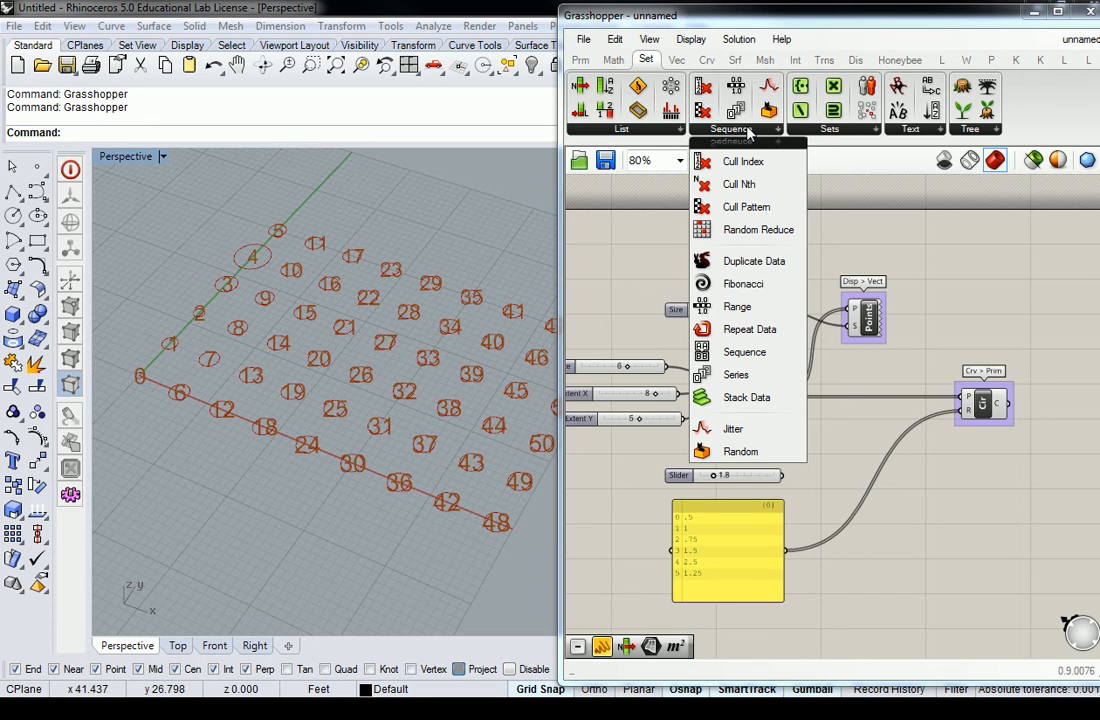
{"action": "left_click", "coordinate": [676, 130]}
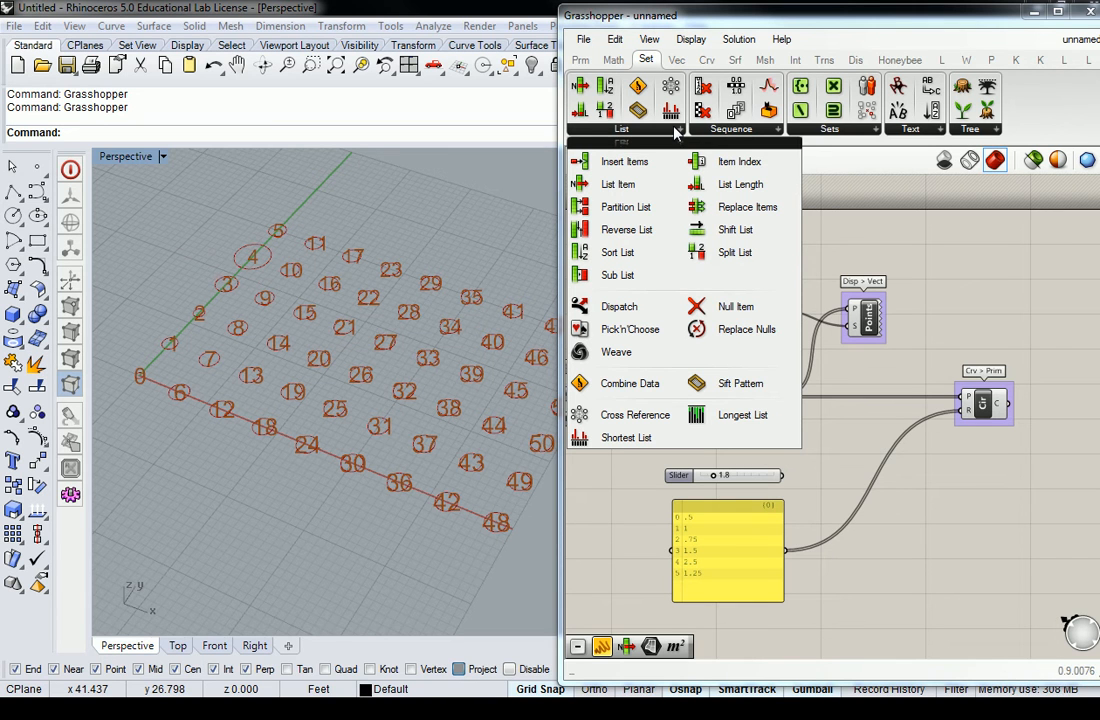
{"action": "left_click", "coordinate": [736, 131]}
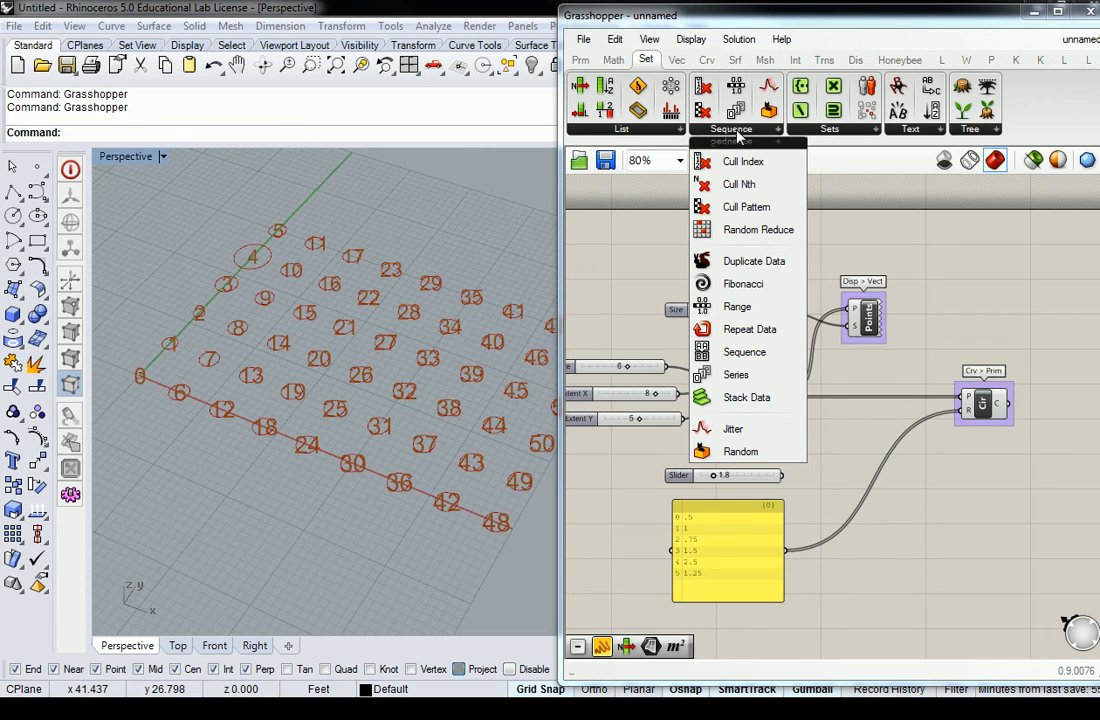
{"action": "left_click", "coordinate": [728, 337]}
{"action": "left_click", "coordinate": [916, 528]}
{"action": "right_click_drag", "start_coordinate": [927, 541], "coordinate": [880, 515]}
{"action": "left_click_drag", "start_coordinate": [880, 515], "coordinate": [896, 532]}
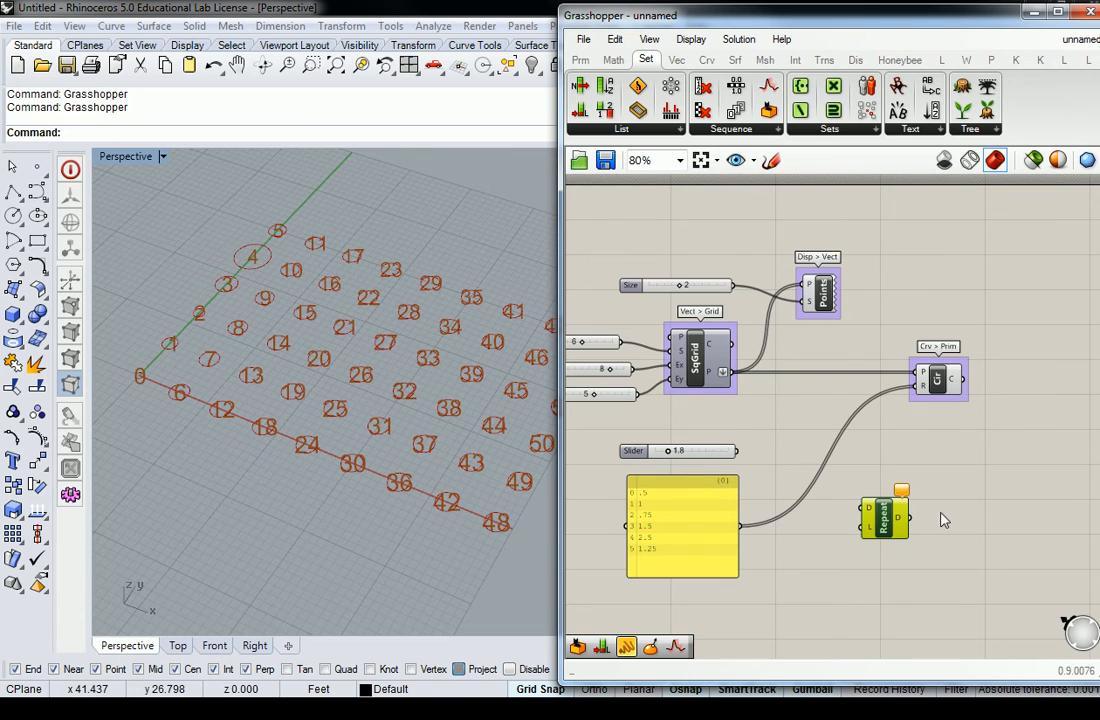
- Group the Repeat Data component and label the group "Set > Seq"
{"action": "mouse_move", "coordinate": [886, 515]}
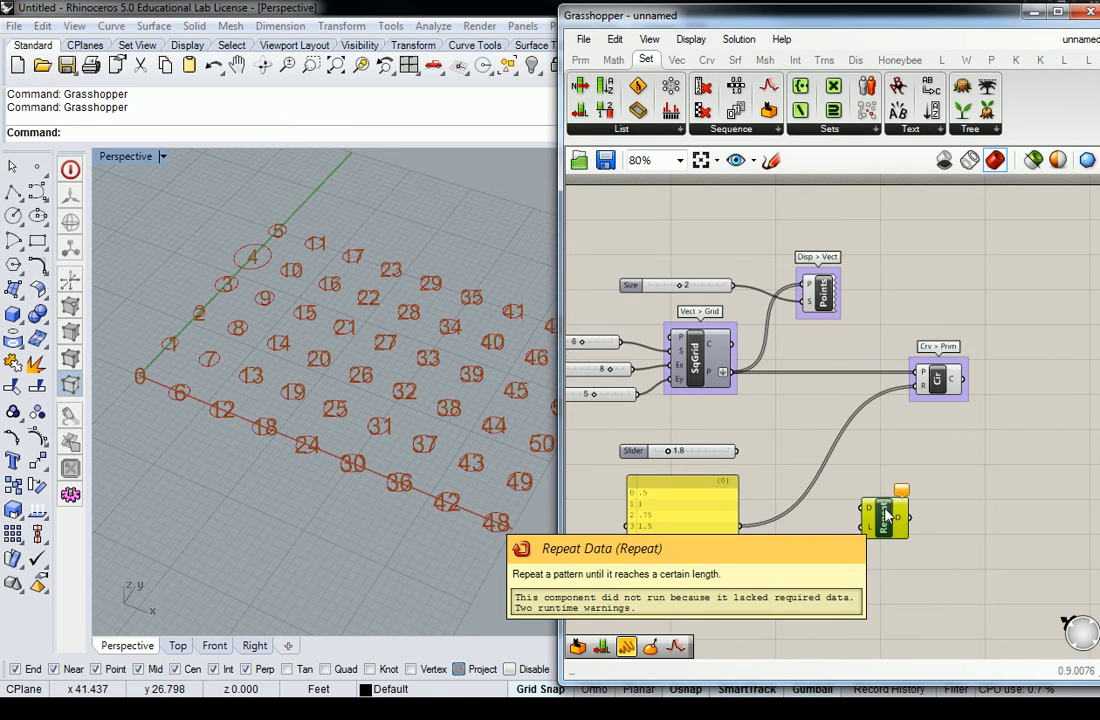
{"action": "key", "text": "ctrl+g"}
{"action": "left_click", "coordinate": [892, 466]}
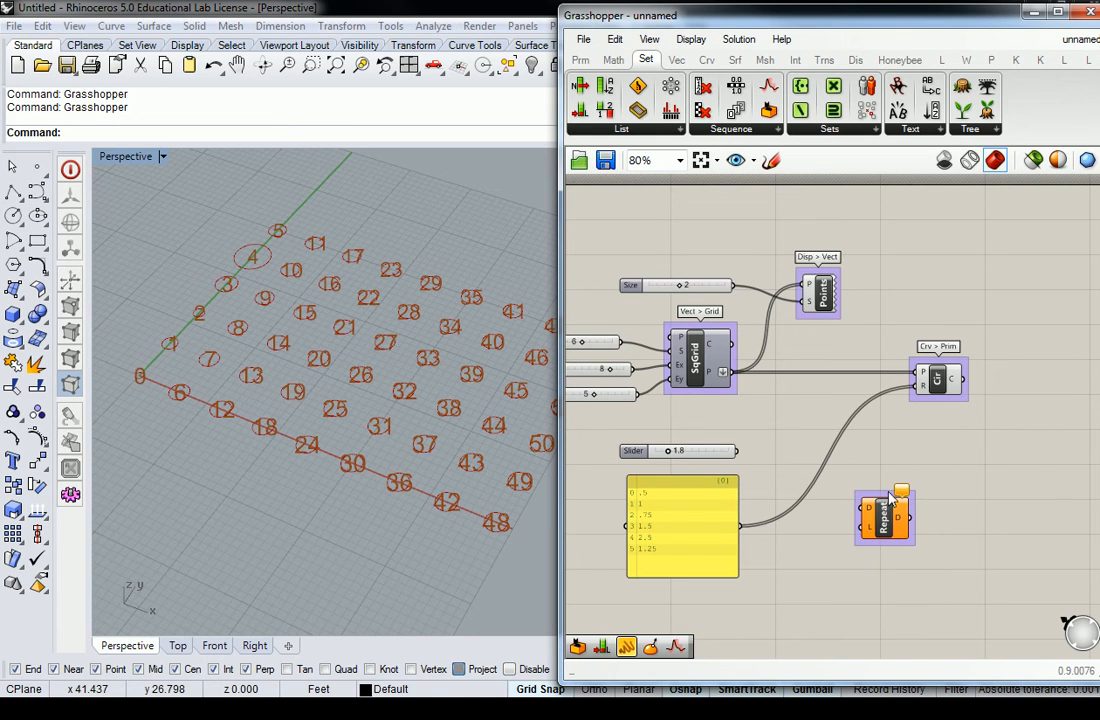
{"action": "right_click", "coordinate": [888, 480]}
{"action": "type", "text": "Set > Seq"}
{"action": "key", "text": "Return"}
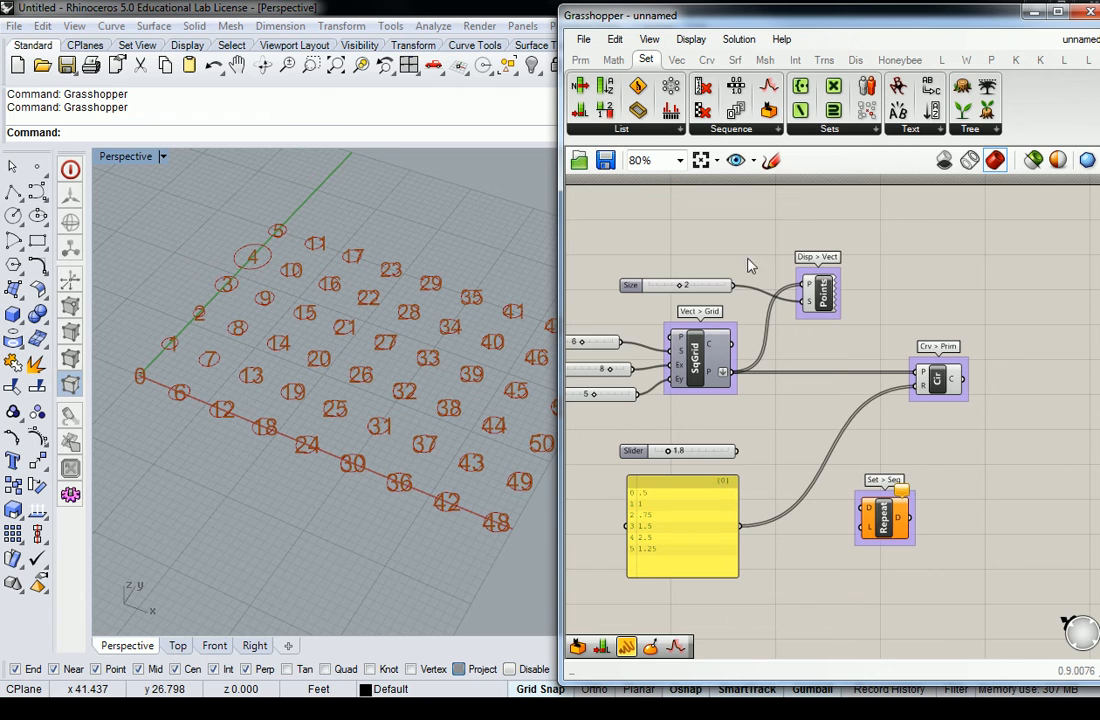
- Widen the Grasshopper window over the Rhino viewport and bring up the parameter components
{"action": "left_click", "coordinate": [580, 62]}
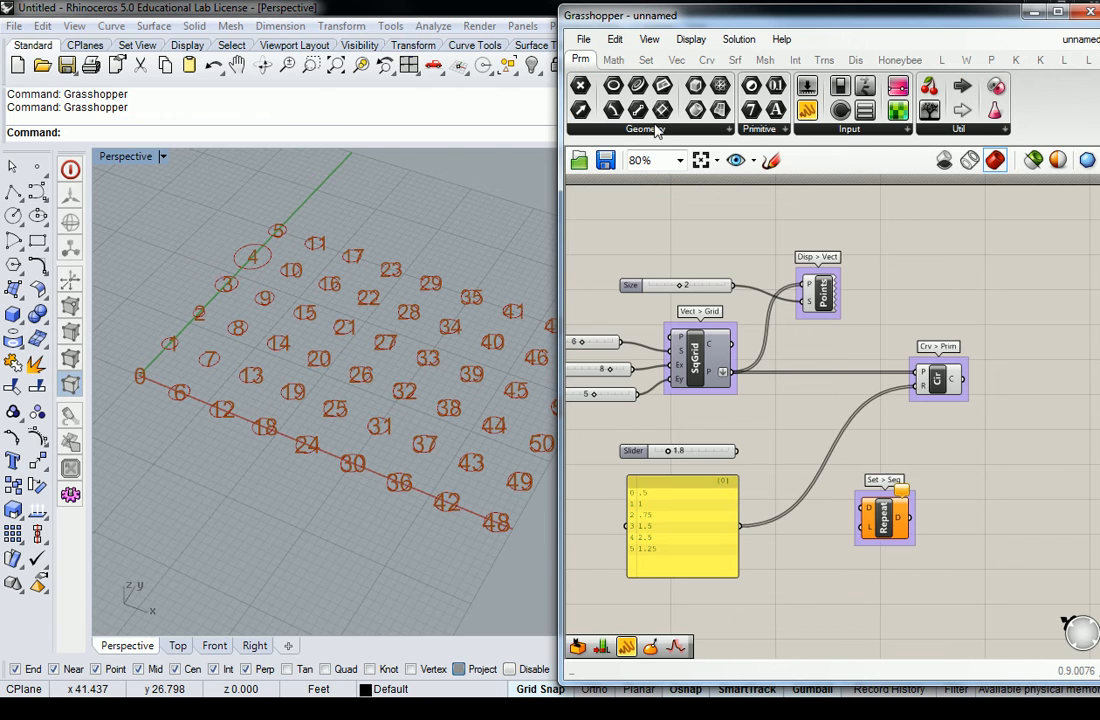
{"action": "left_click", "coordinate": [757, 131]}
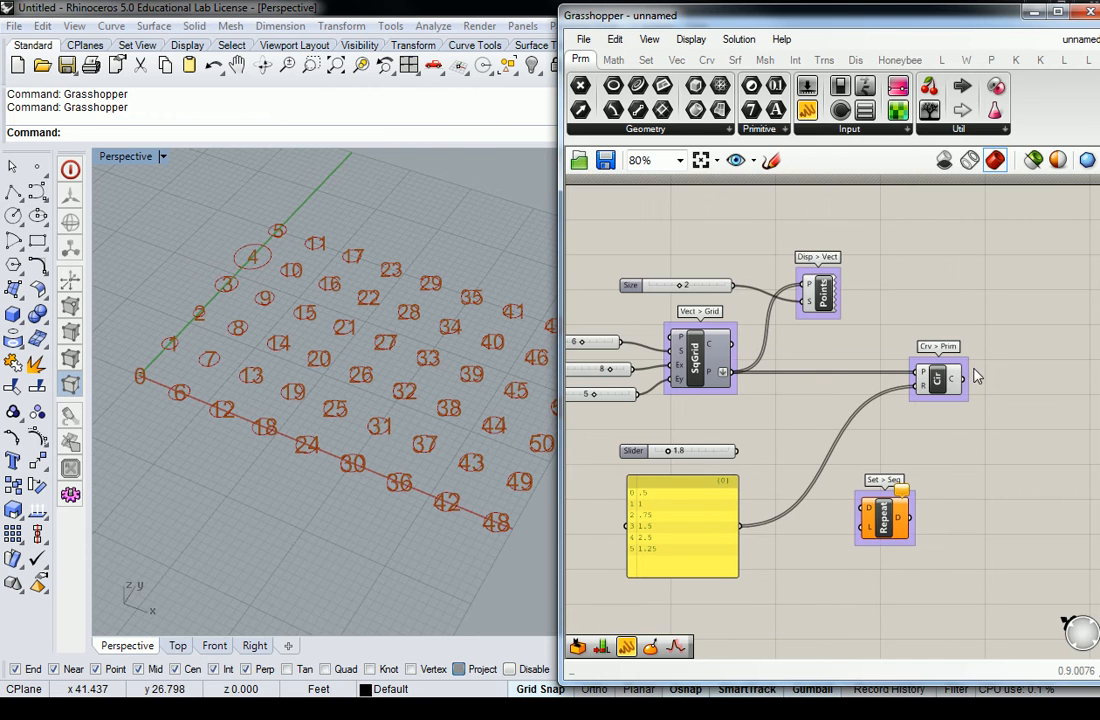
{"action": "right_click_drag", "start_coordinate": [977, 373], "coordinate": [965, 378]}
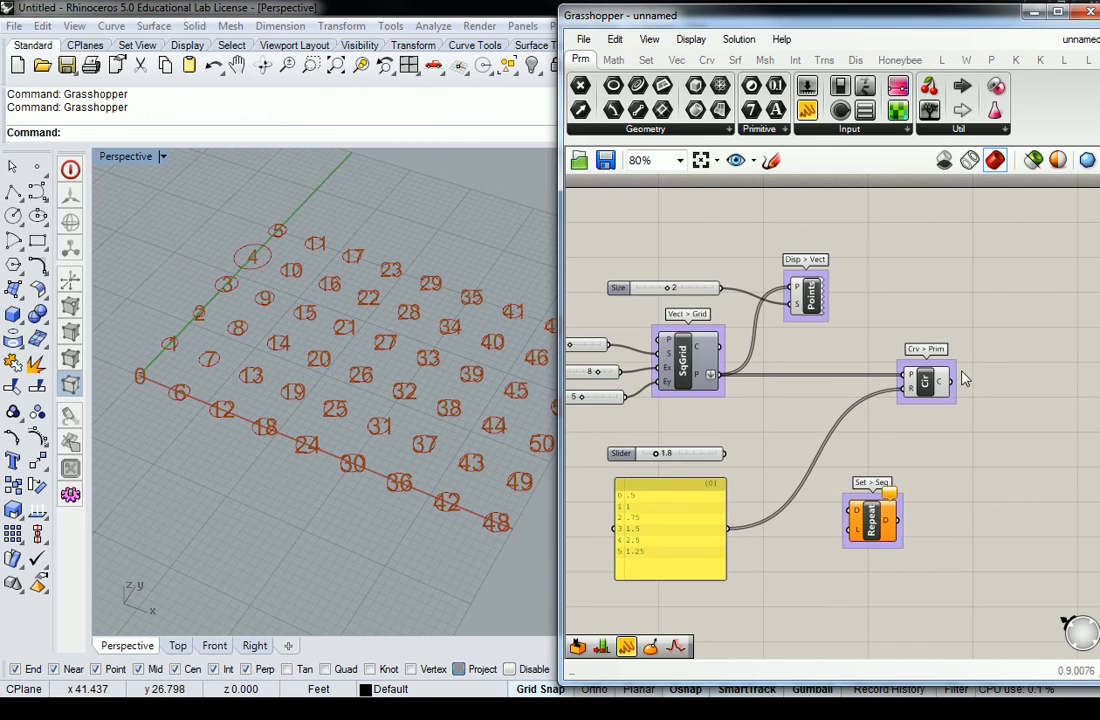
{"action": "left_click_drag", "start_coordinate": [558, 228], "coordinate": [398, 228]}
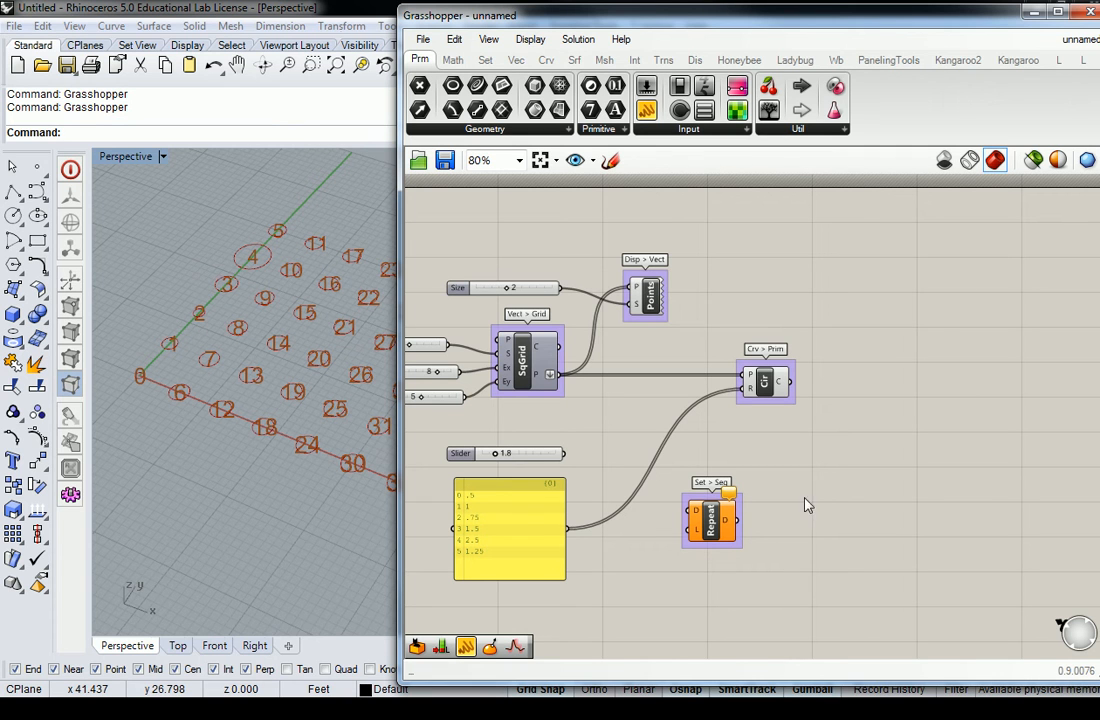
- Switch all canvas components to icon display and back to name display
{"action": "left_click", "coordinate": [528, 40]}
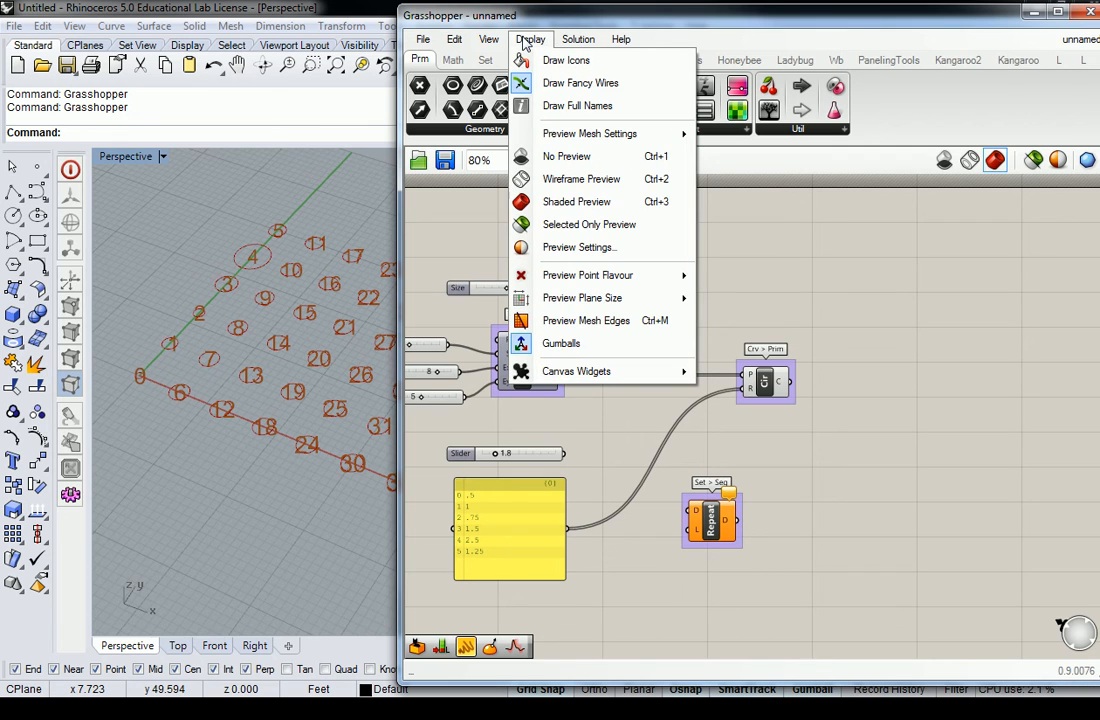
{"action": "left_click", "coordinate": [524, 61]}
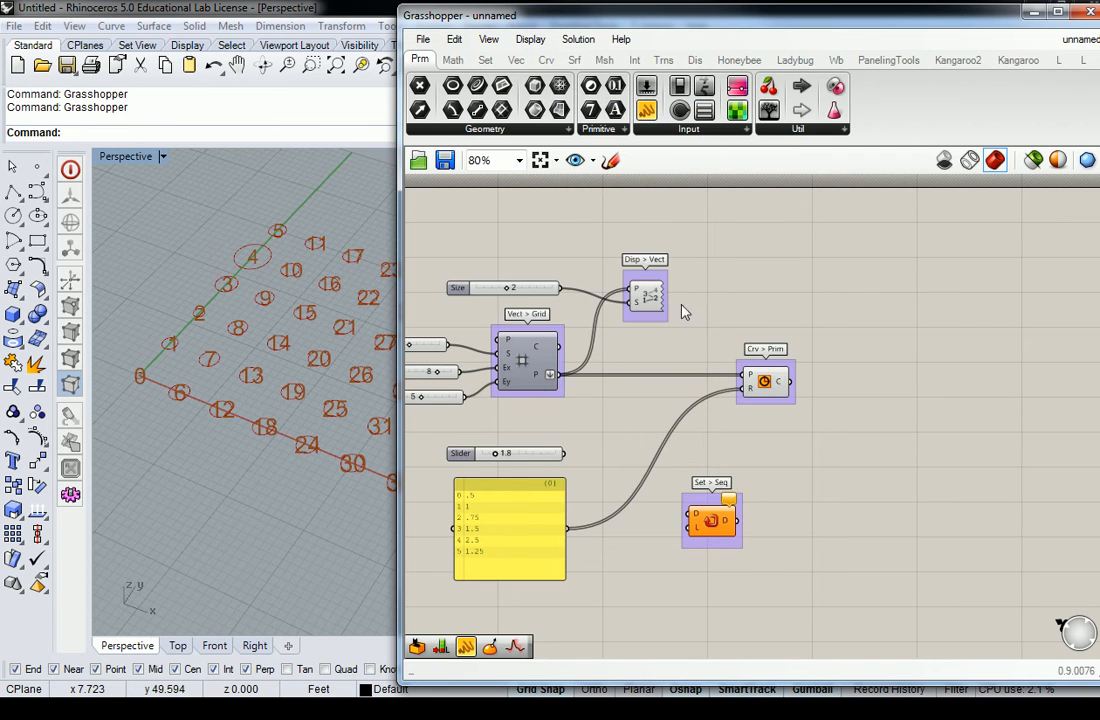
{"action": "right_click_drag", "start_coordinate": [707, 360], "coordinate": [805, 366]}
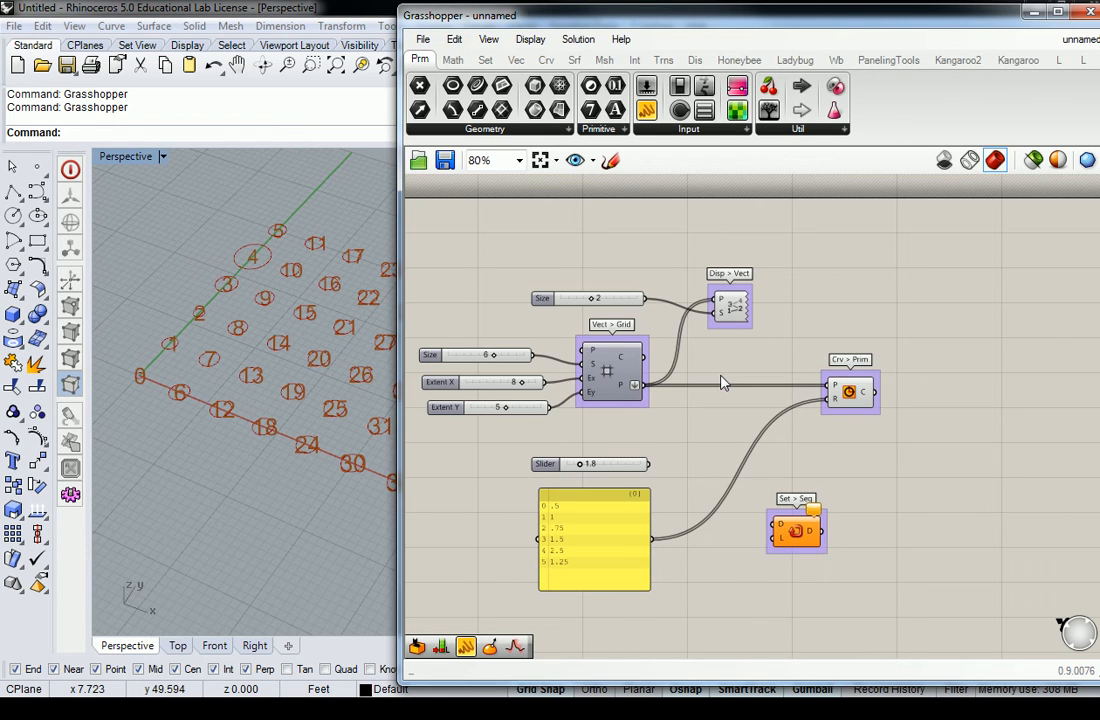
{"action": "left_click", "coordinate": [530, 39]}
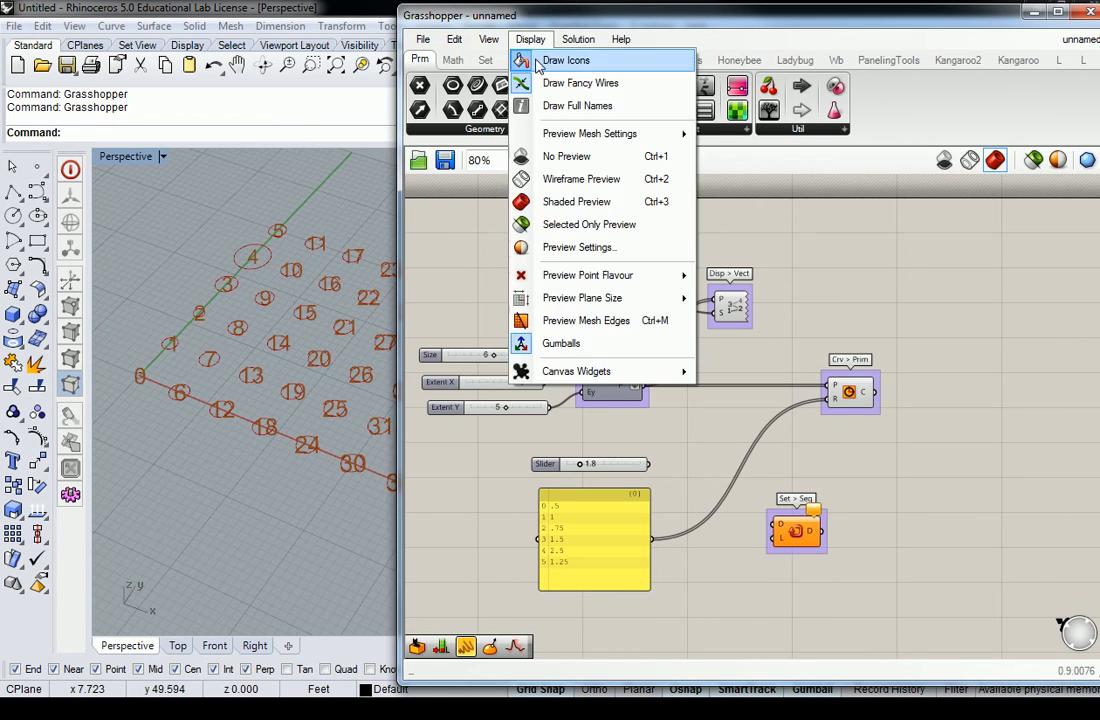
{"action": "left_click", "coordinate": [560, 61]}
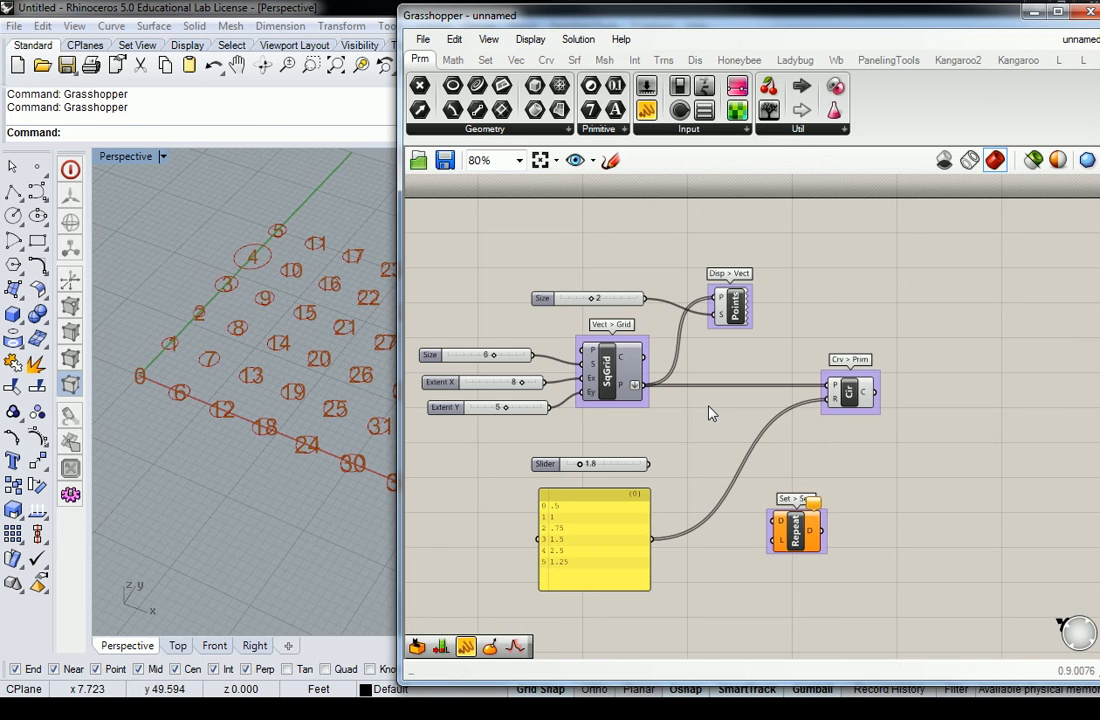
- Reposition the Repeat Data component slightly and rename it "REPEATTTTTTTT"
{"action": "left_click", "coordinate": [797, 532]}
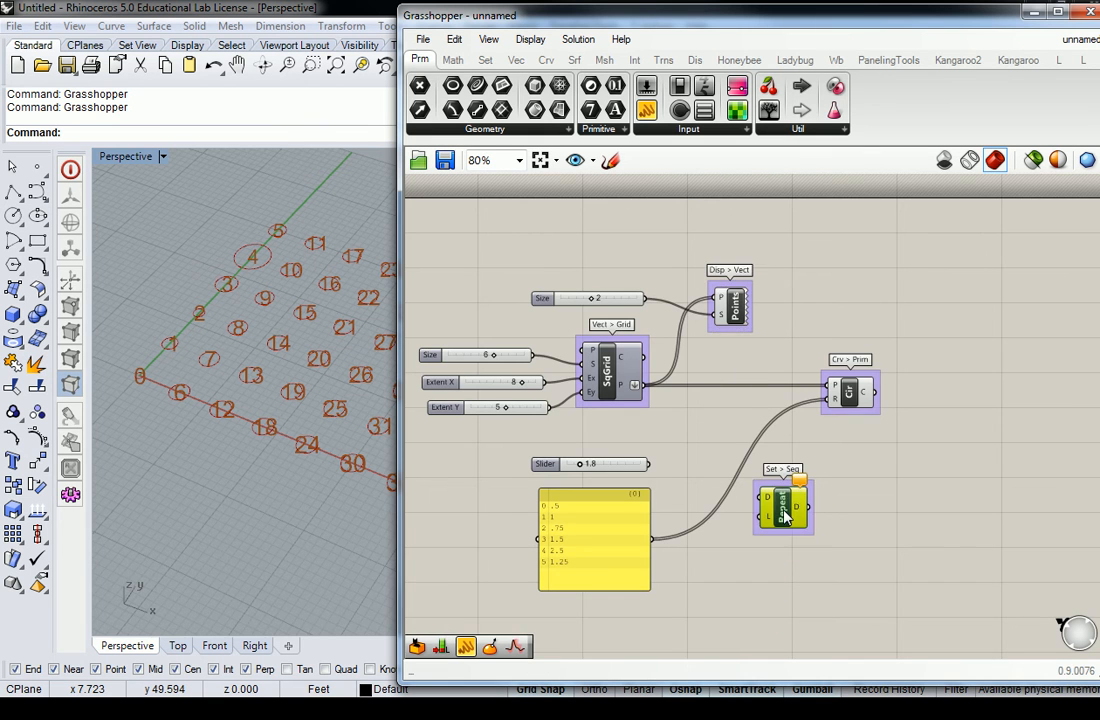
{"action": "scroll", "coordinate": [800, 535], "scroll_direction": "up", "scroll_amount": 5}
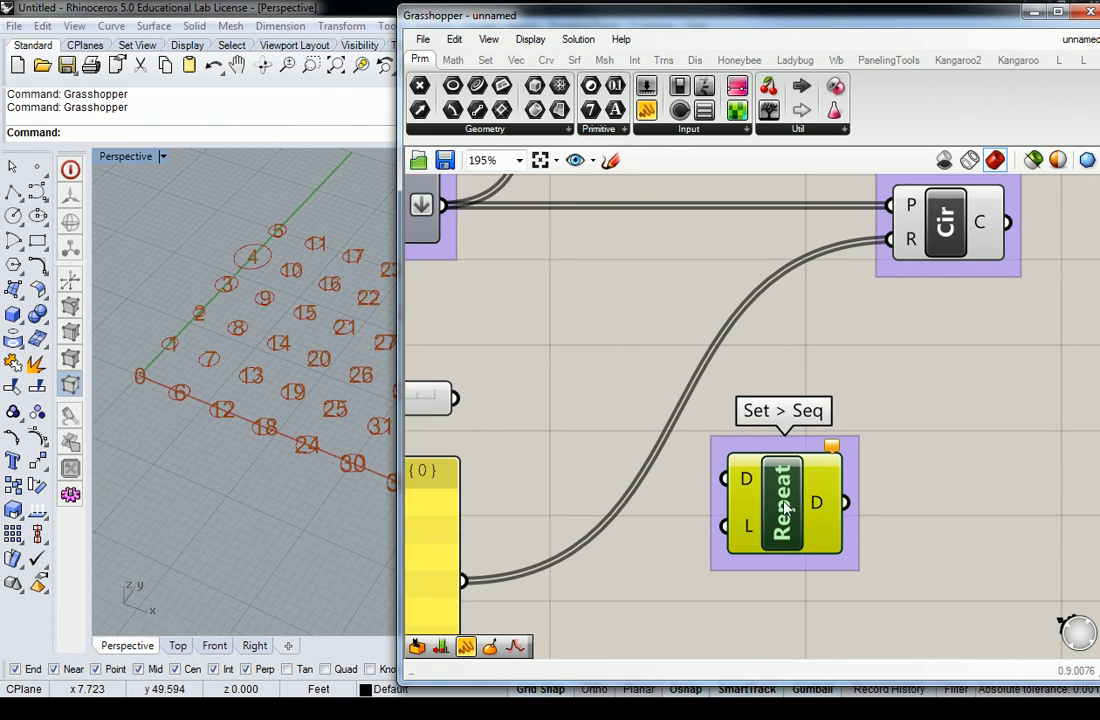
{"action": "right_click", "coordinate": [785, 506]}
{"action": "left_click", "coordinate": [885, 446]}
{"action": "right_click", "coordinate": [784, 497]}
{"action": "scroll", "coordinate": [784, 497], "scroll_direction": "down", "scroll_amount": 2}
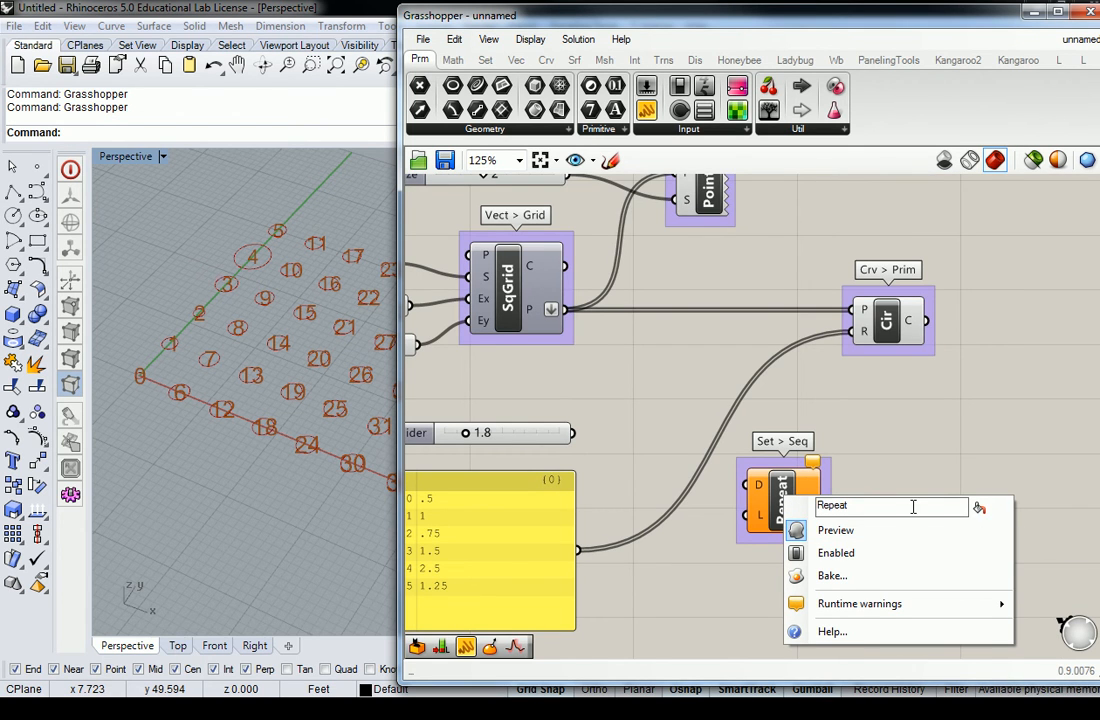
{"action": "left_click_drag", "start_coordinate": [890, 508], "coordinate": [812, 510]}
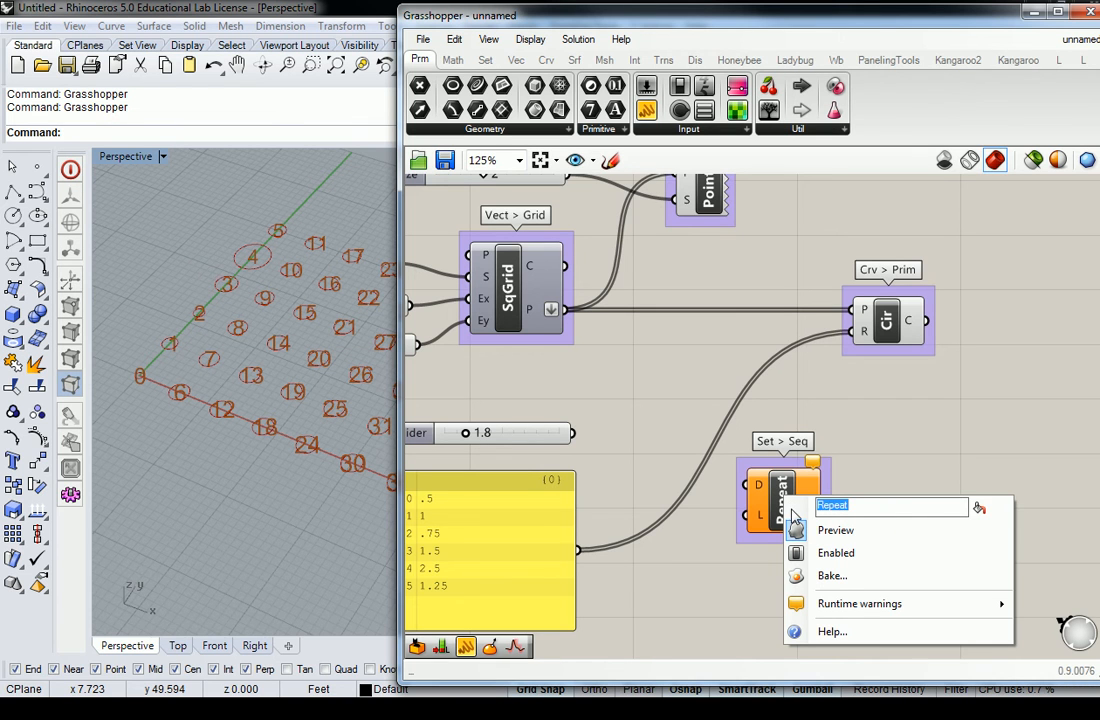
{"action": "type", "text": "REPEAT"}
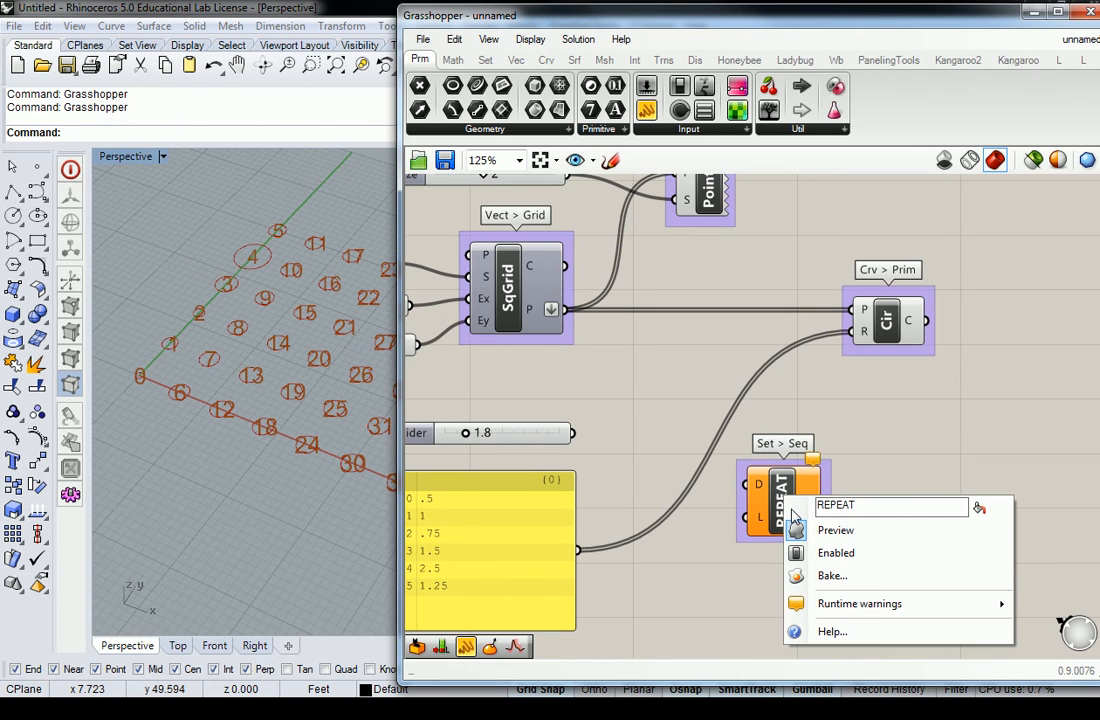
{"action": "type", "text": "TTTTTT"}
{"action": "left_click", "coordinate": [1007, 464]}
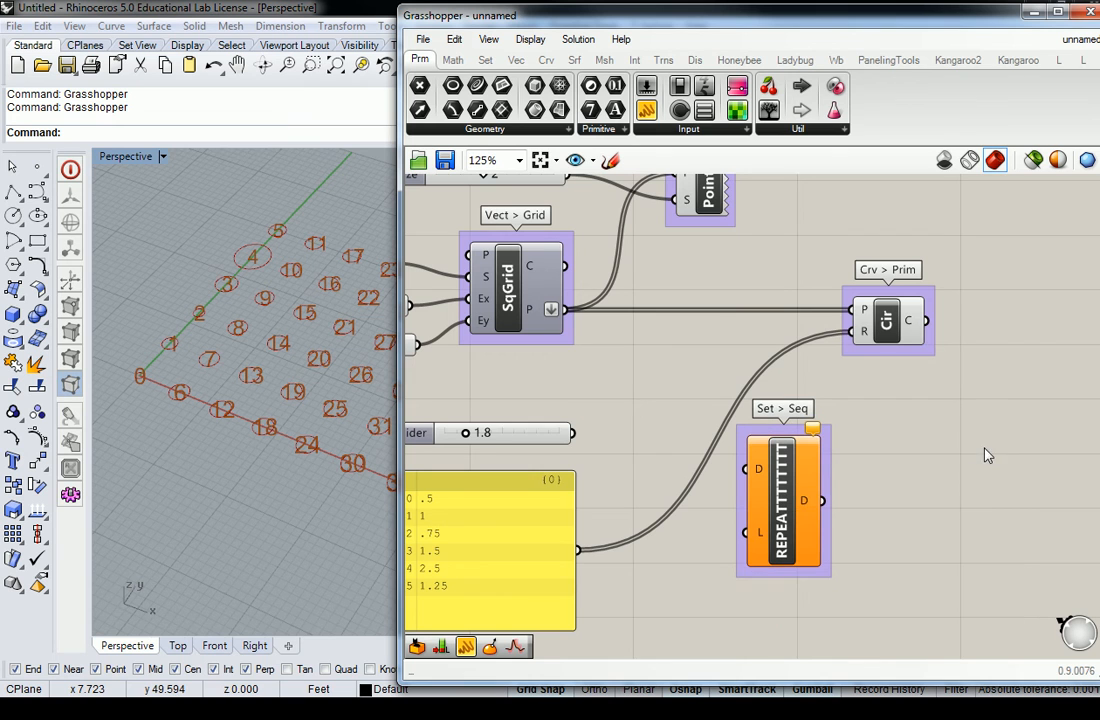
- Set the renamed Repeat component to always draw its name
{"action": "right_click", "coordinate": [784, 510]}
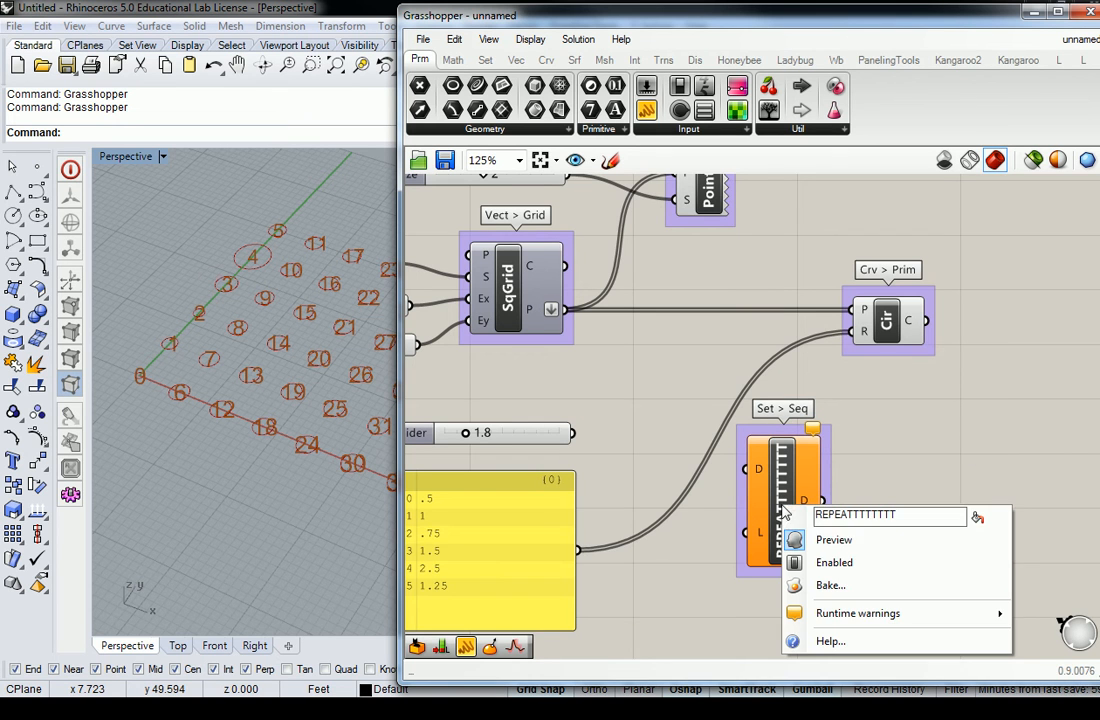
{"action": "left_click", "coordinate": [978, 519]}
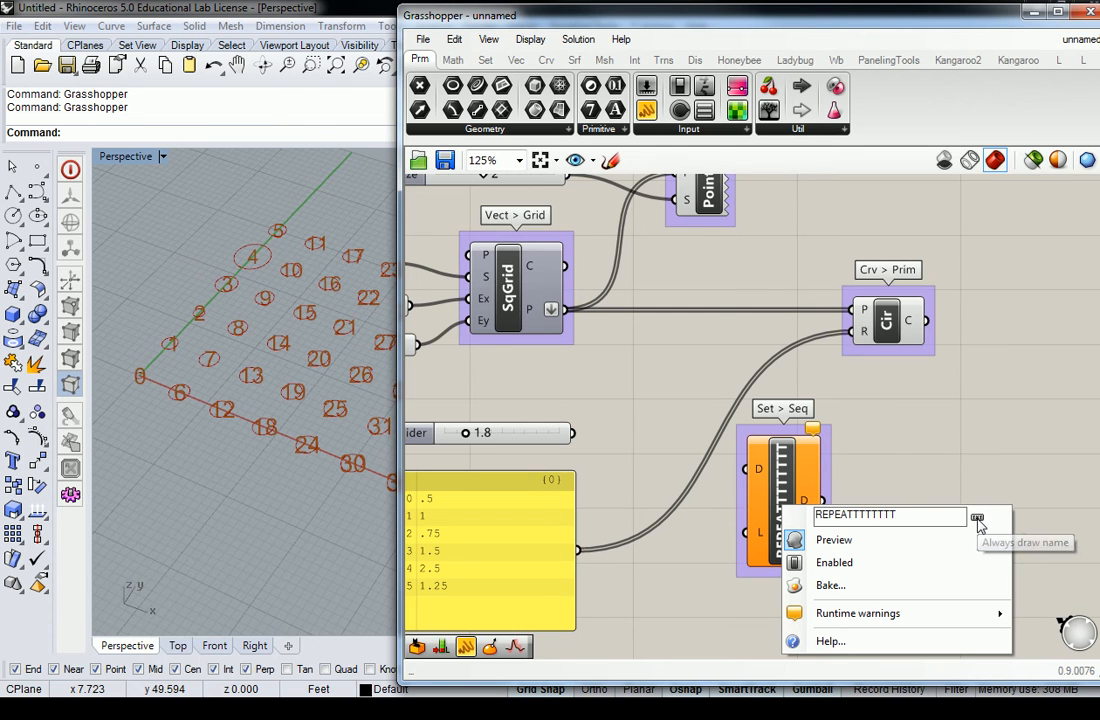
{"action": "left_click", "coordinate": [883, 480]}
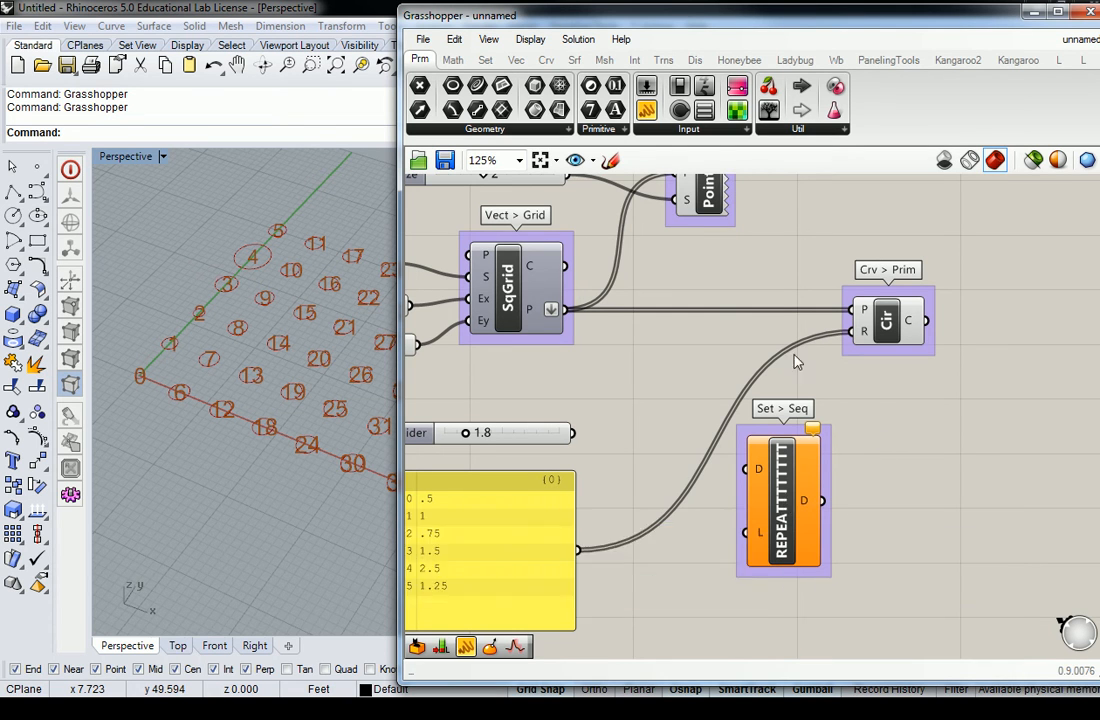
- Try the name and icon display options on a temporary Integer parameter beside the Repeat component, and delete the parameter
{"action": "left_click_drag", "start_coordinate": [503, 110], "coordinate": [936, 452]}
{"action": "right_click", "coordinate": [938, 458]}
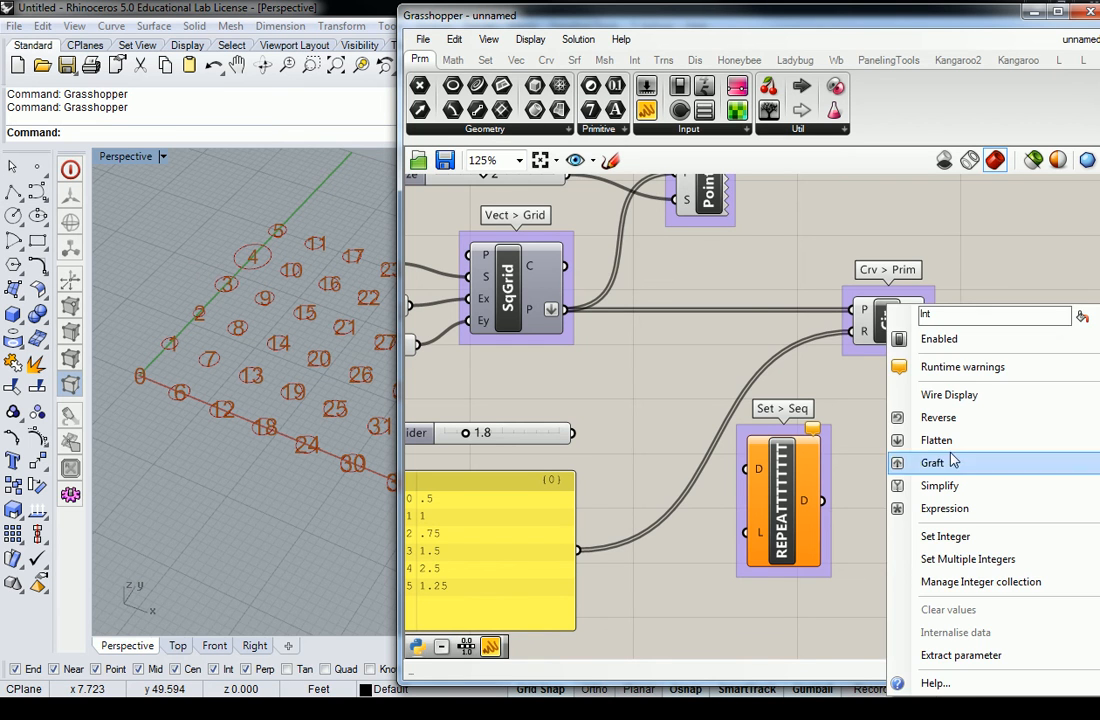
{"action": "left_click", "coordinate": [1082, 316]}
{"action": "right_click", "coordinate": [935, 450]}
{"action": "left_click", "coordinate": [1080, 314]}
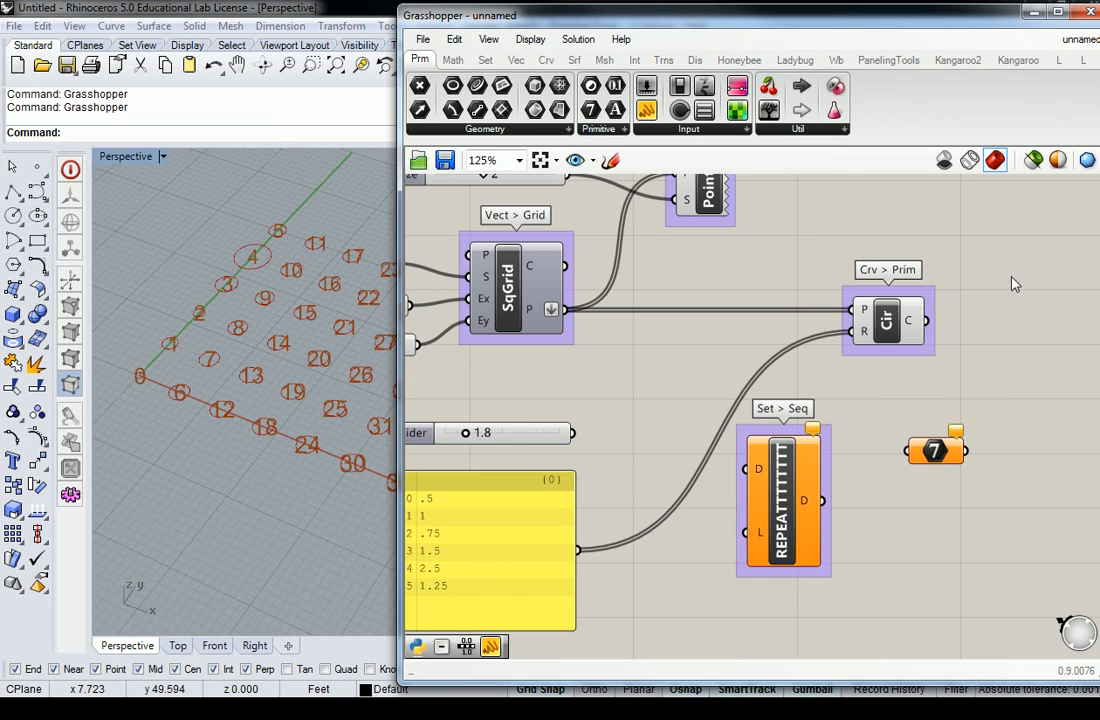
{"action": "left_click", "coordinate": [936, 454]}
{"action": "key", "text": "Delete"}
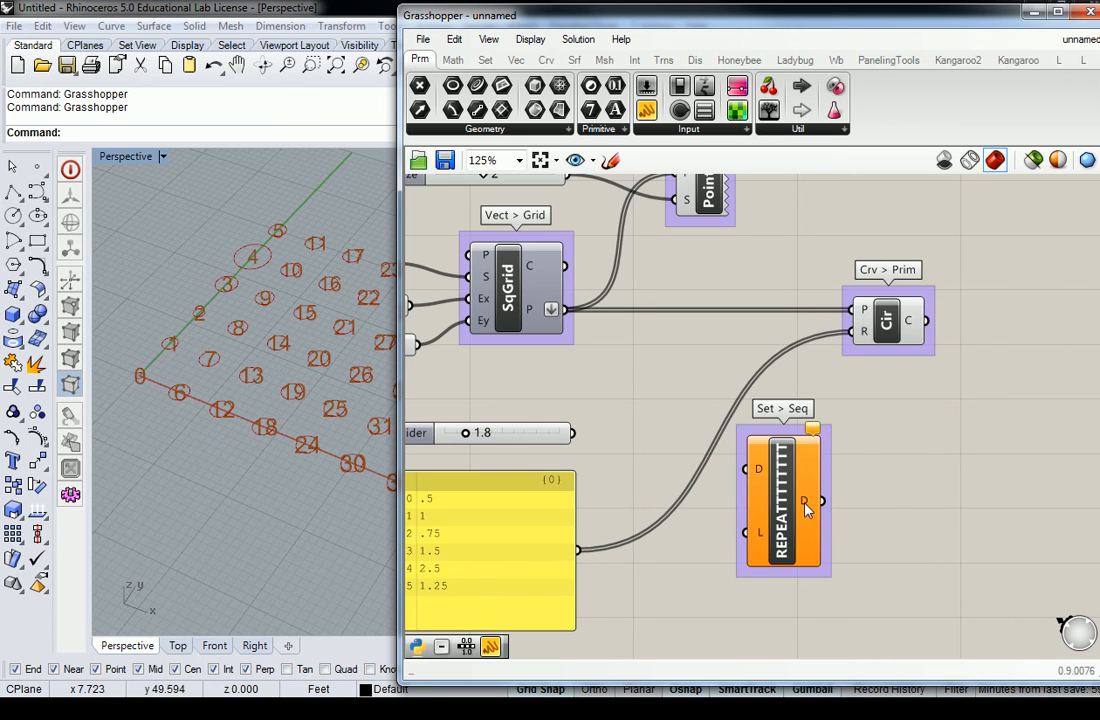
- Set the Repeat component to always draw its icon, and return its display to the application settings
{"action": "right_click", "coordinate": [808, 510]}
{"action": "left_click", "coordinate": [977, 511]}
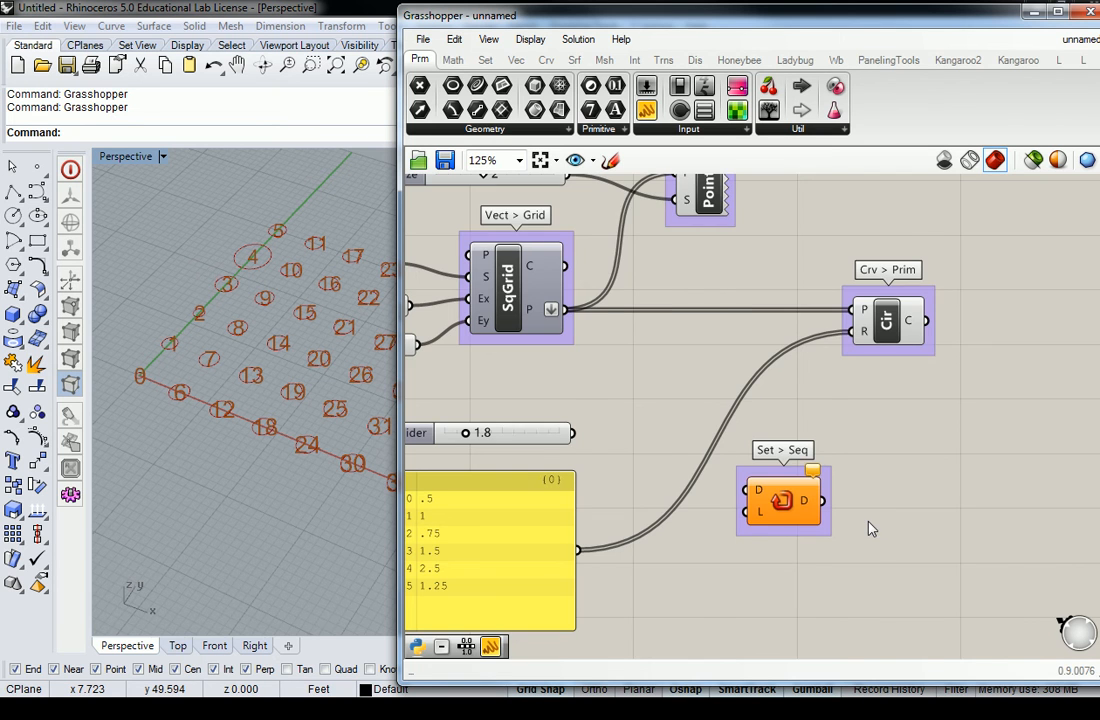
{"action": "scroll", "coordinate": [870, 530], "scroll_direction": "down", "scroll_amount": 2}
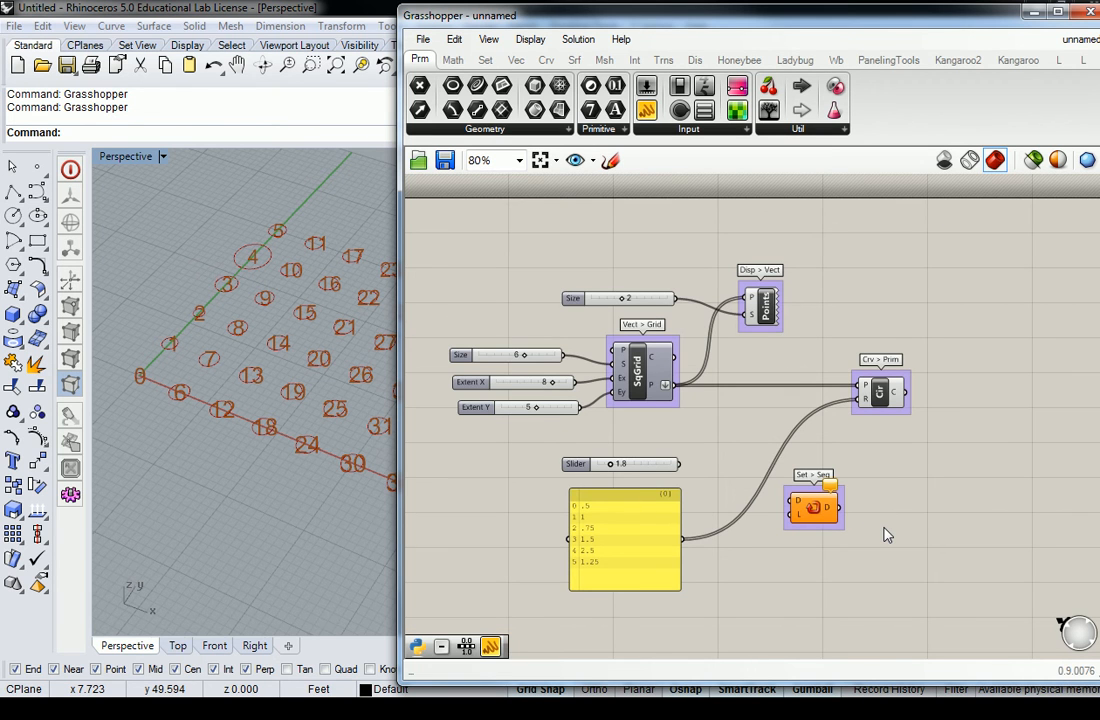
{"action": "right_click", "coordinate": [816, 511]}
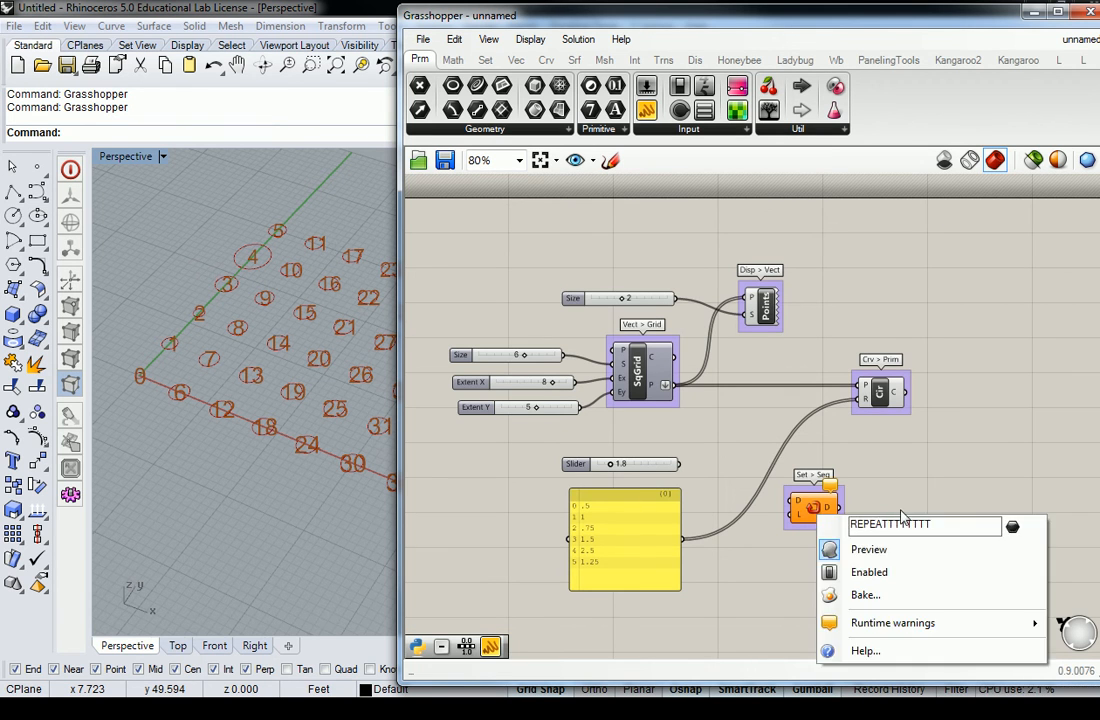
{"action": "left_click", "coordinate": [1012, 529]}
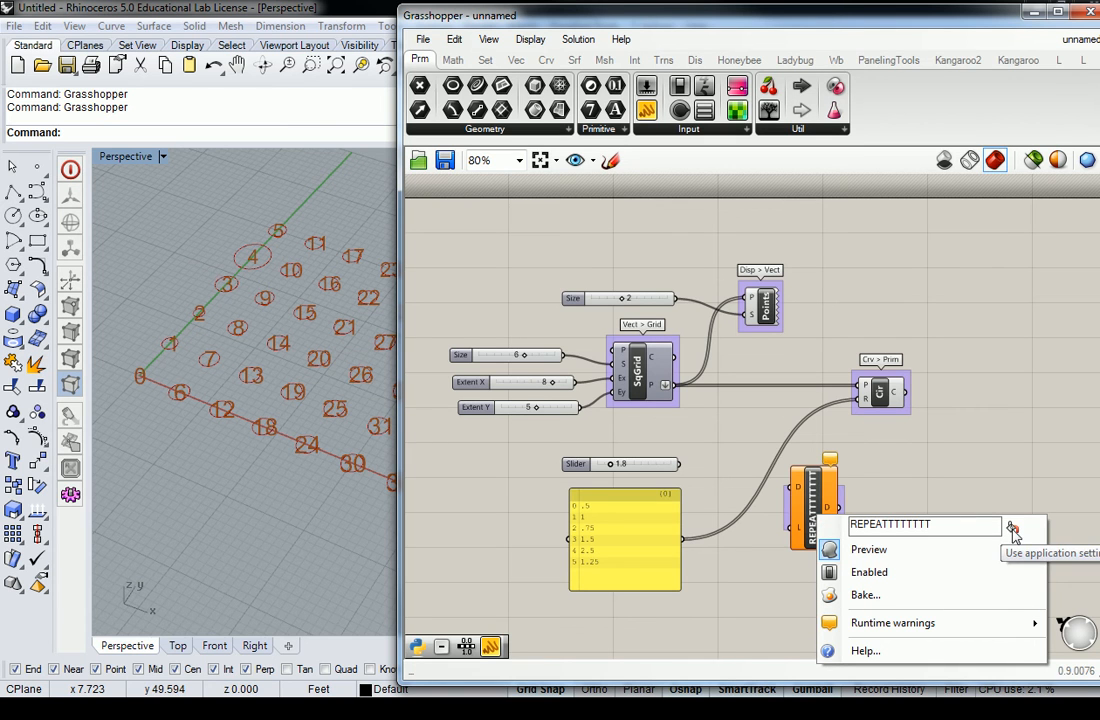
{"action": "left_click", "coordinate": [903, 476]}
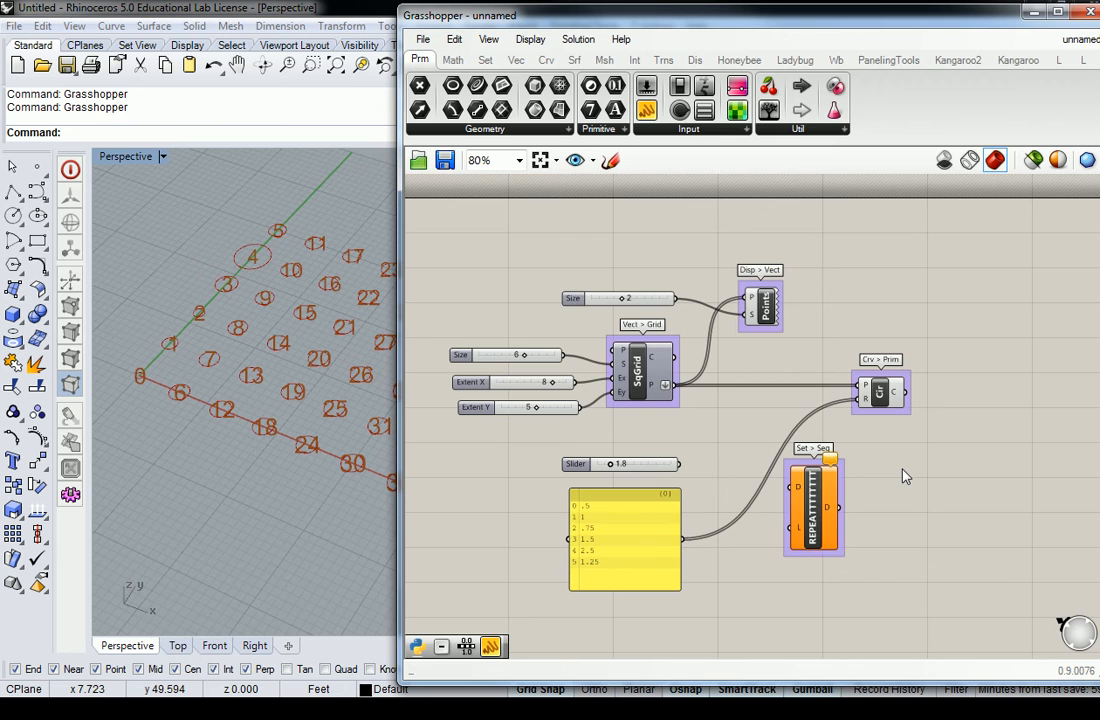
- Delete the "REPEATTTTTTTT" component and place a fresh Repeat Data component beside the radii panel
{"action": "right_click", "coordinate": [818, 512]}
{"action": "left_click", "coordinate": [820, 490]}
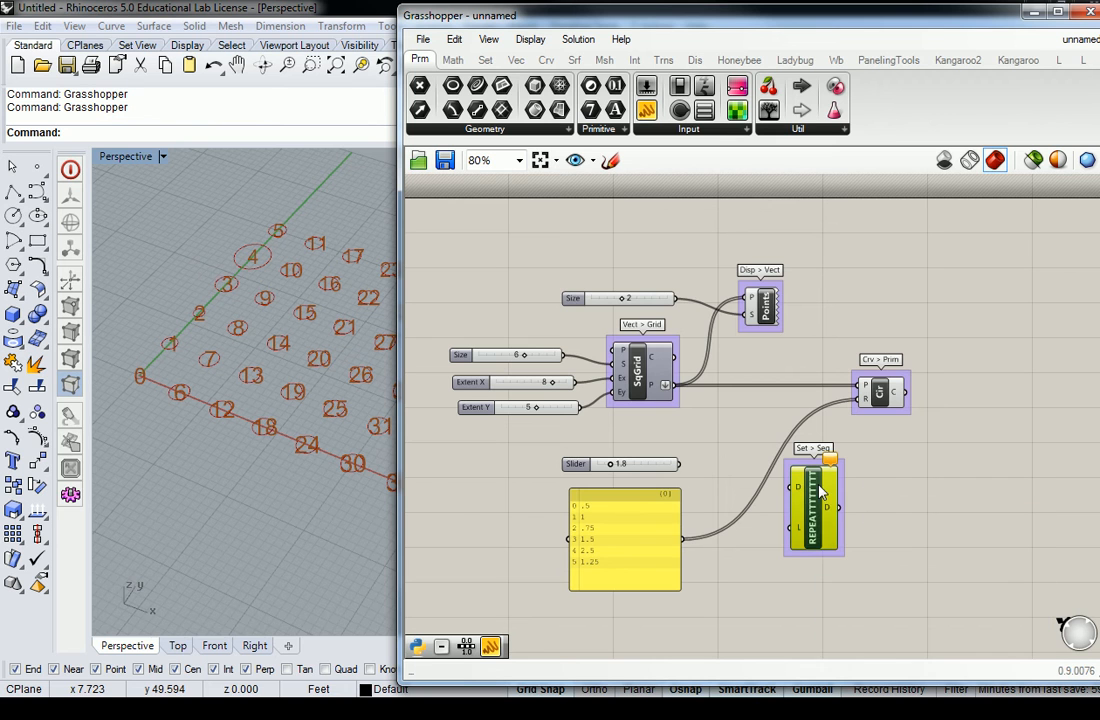
{"action": "key", "text": "Delete"}
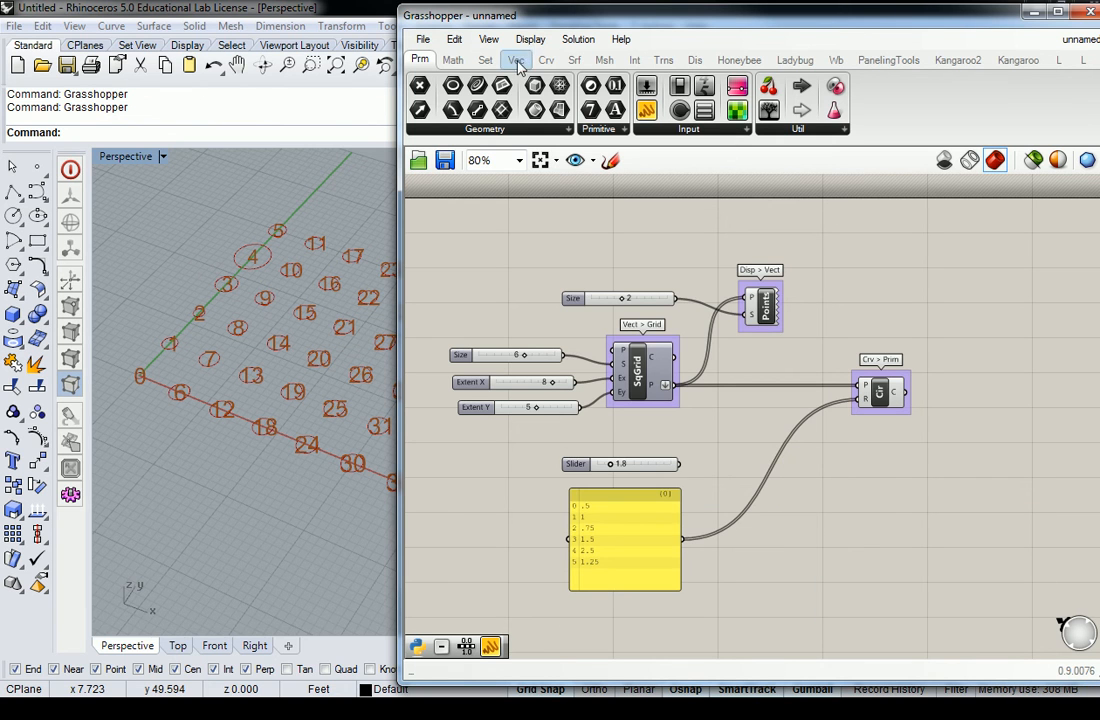
{"action": "left_click", "coordinate": [485, 60]}
{"action": "left_click", "coordinate": [565, 128]}
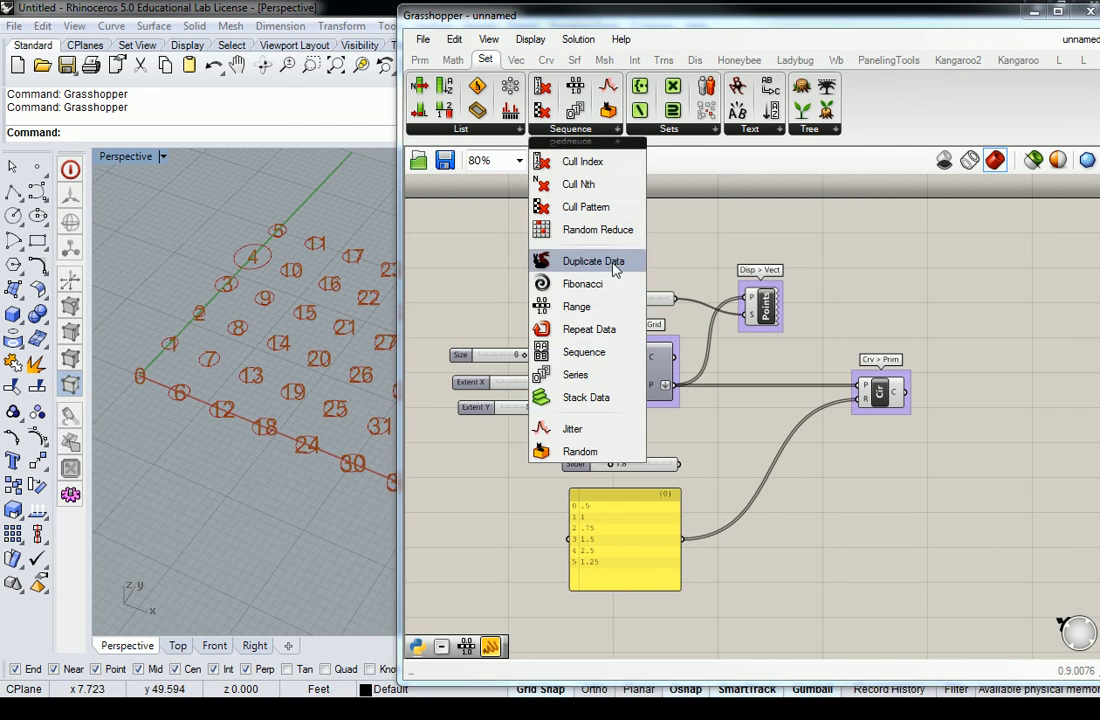
{"action": "left_click_drag", "start_coordinate": [601, 328], "coordinate": [836, 548]}
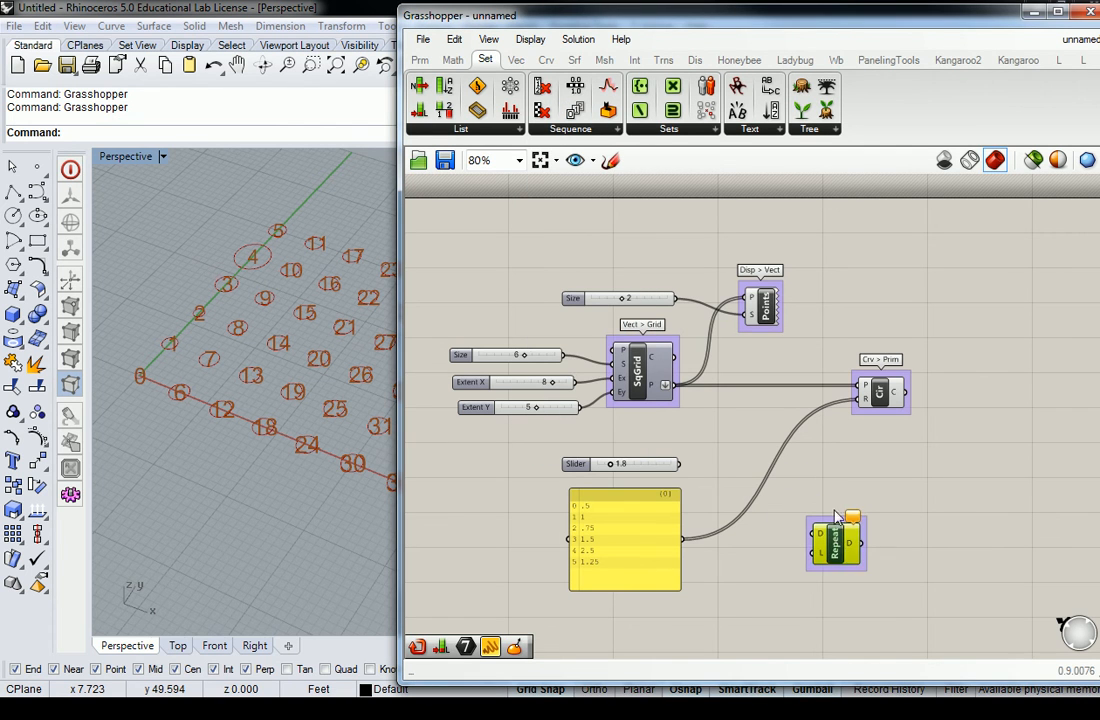
- Label the group around the new Repeat component "Set > Seq"
{"action": "right_click", "coordinate": [836, 548]}
{"action": "type", "text": "sET > sEQ"}
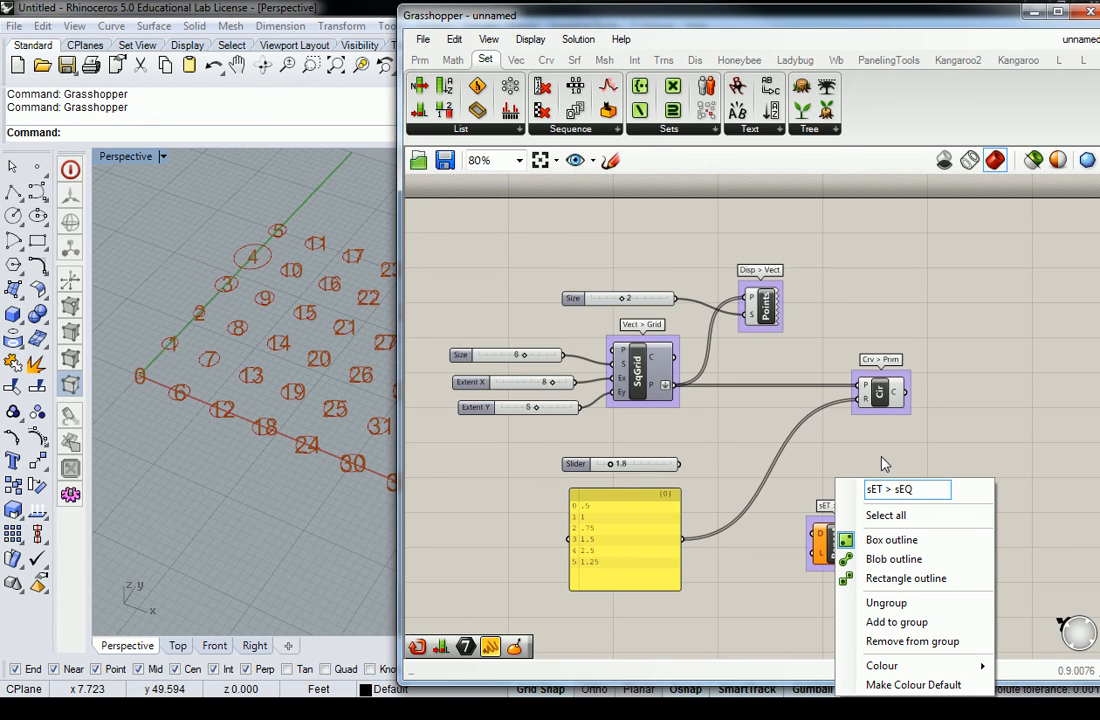
{"action": "key", "text": "BackSpace"}
{"action": "key", "text": "BackSpace"}
{"action": "key", "text": "BackSpace"}
{"action": "key", "text": "BackSpace"}
{"action": "key", "text": "BackSpace"}
{"action": "key", "text": "BackSpace"}
{"action": "key", "text": "BackSpace"}
{"action": "key", "text": "BackSpace"}
{"action": "key", "text": "BackSpace"}
{"action": "type", "text": "Set > S"}
{"action": "left_click", "coordinate": [928, 442]}
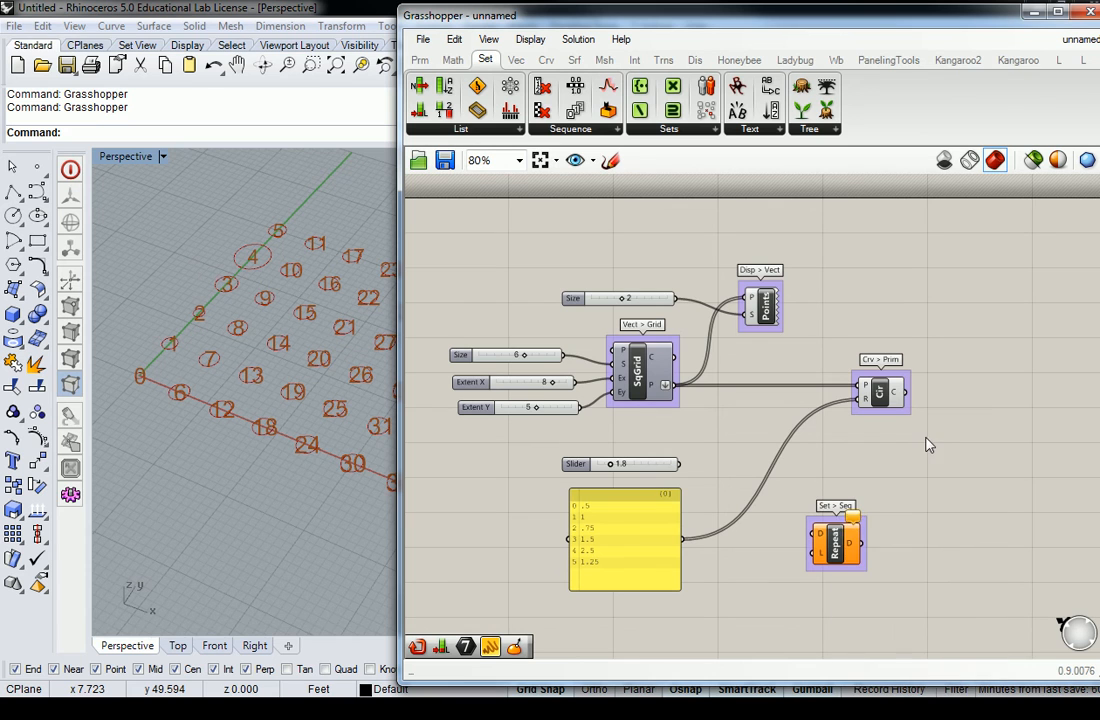
- Connect the radii panel to the Repeat component's Data input and check the square grid's Points output
{"action": "left_click_drag", "start_coordinate": [839, 540], "coordinate": [823, 532]}
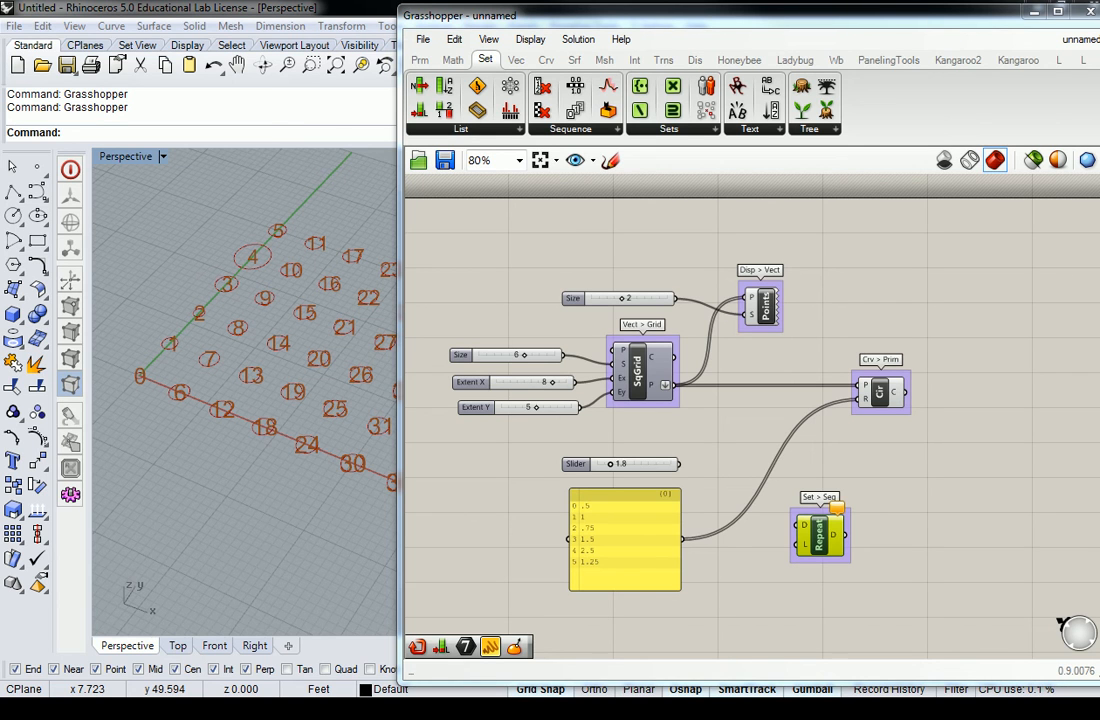
{"action": "left_click_drag", "start_coordinate": [683, 540], "coordinate": [830, 571]}
{"action": "mouse_move", "coordinate": [807, 561]}
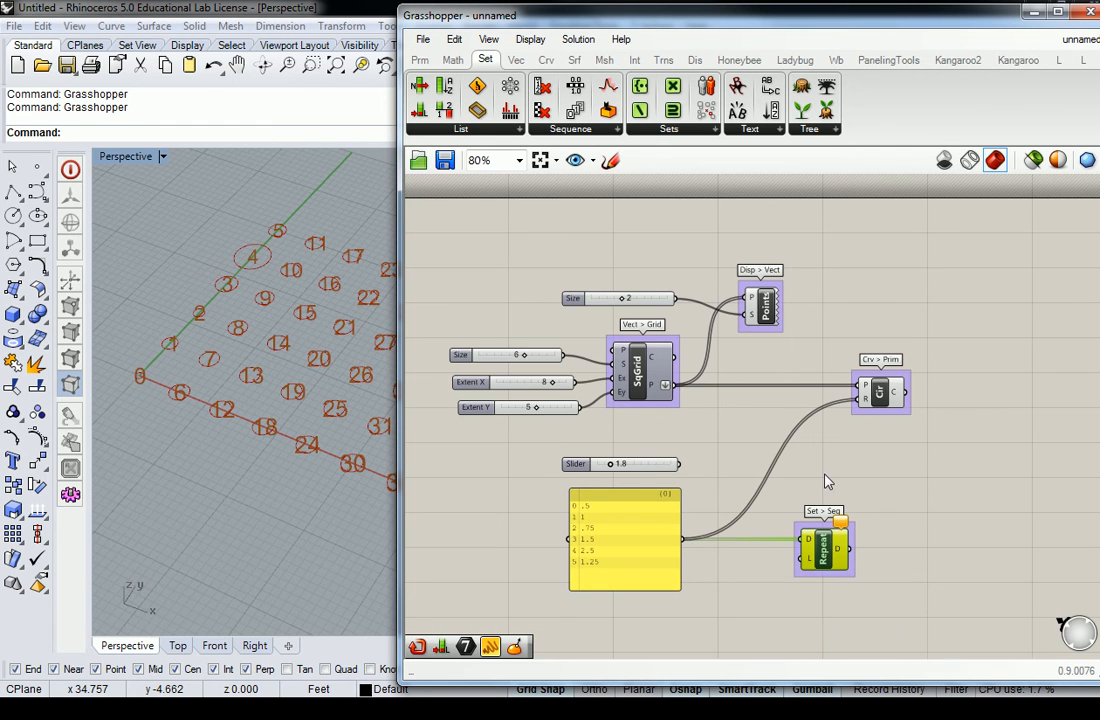
{"action": "scroll", "coordinate": [815, 478], "scroll_direction": "up", "scroll_amount": 3}
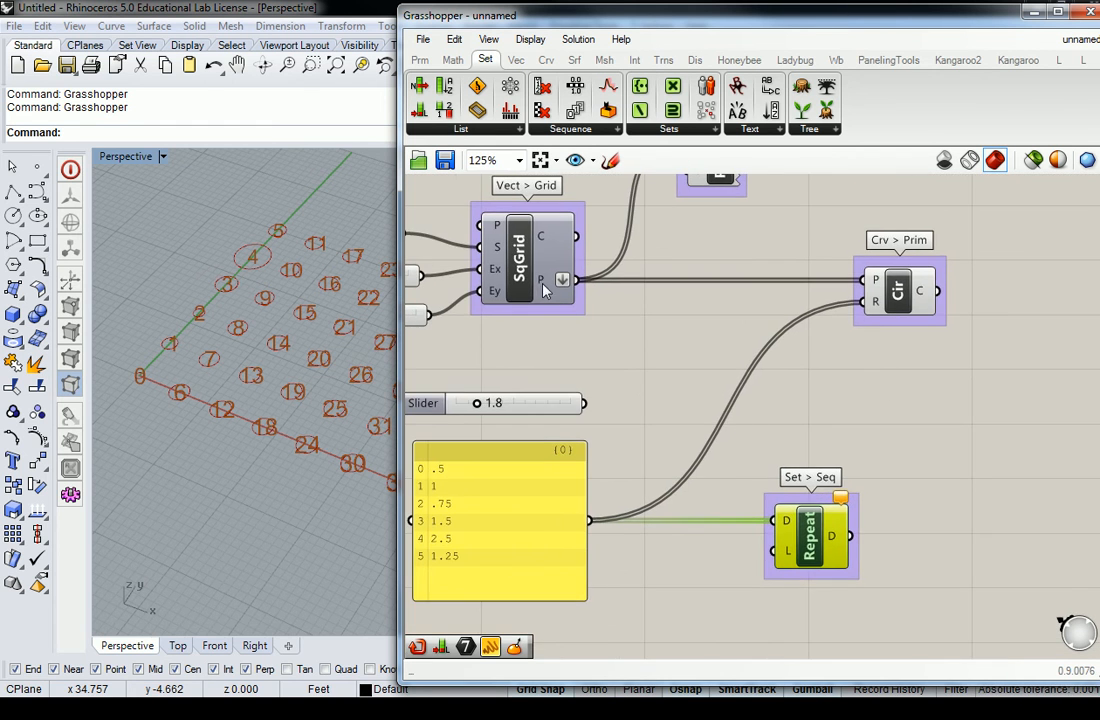
{"action": "mouse_move", "coordinate": [543, 289]}
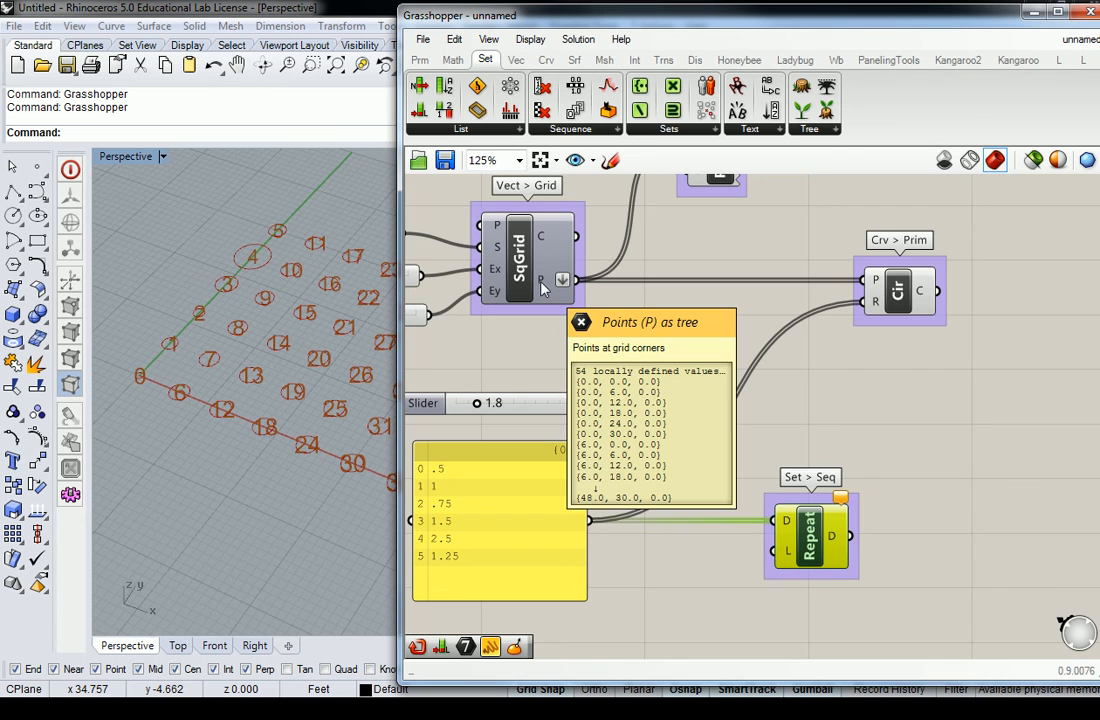
{"action": "right_click_drag", "start_coordinate": [850, 381], "coordinate": [797, 423]}
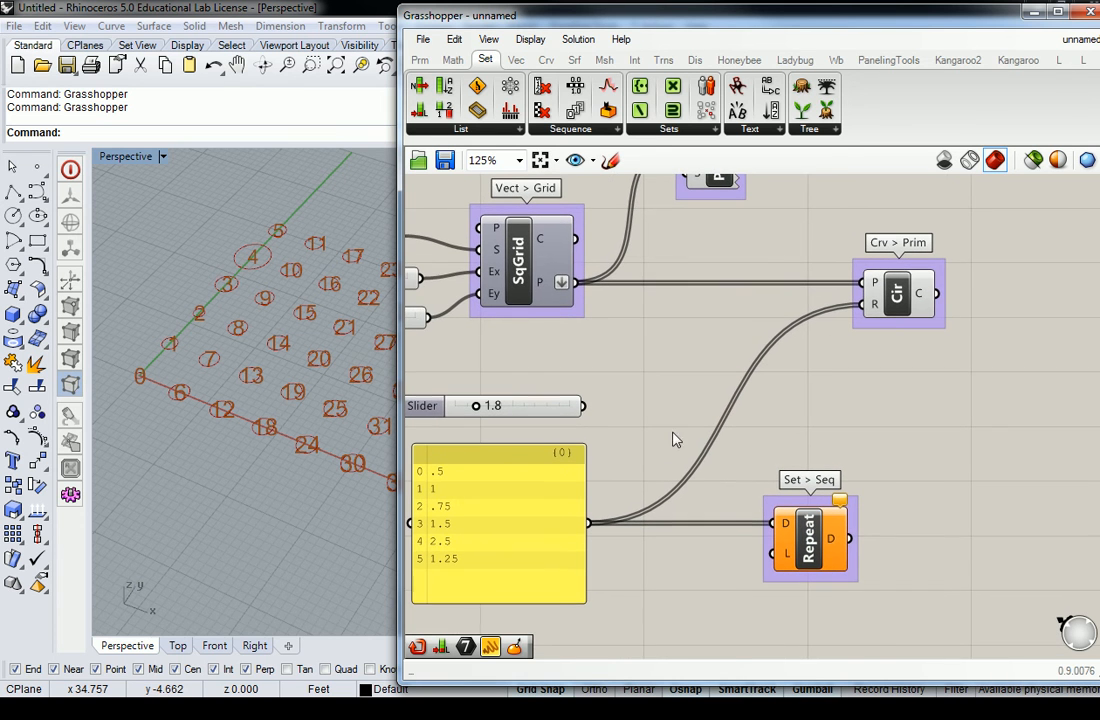
- Add a List Length component between the square grid and the Repeat component
{"action": "left_click", "coordinate": [501, 131]}
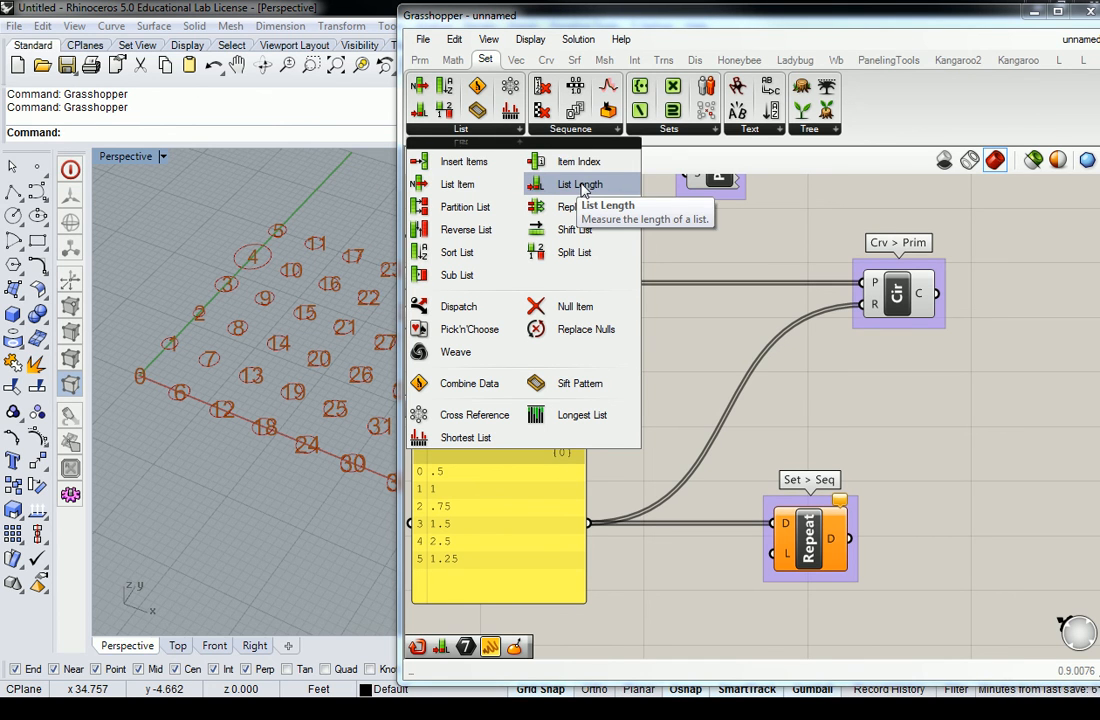
{"action": "left_click_drag", "start_coordinate": [583, 188], "coordinate": [688, 398]}
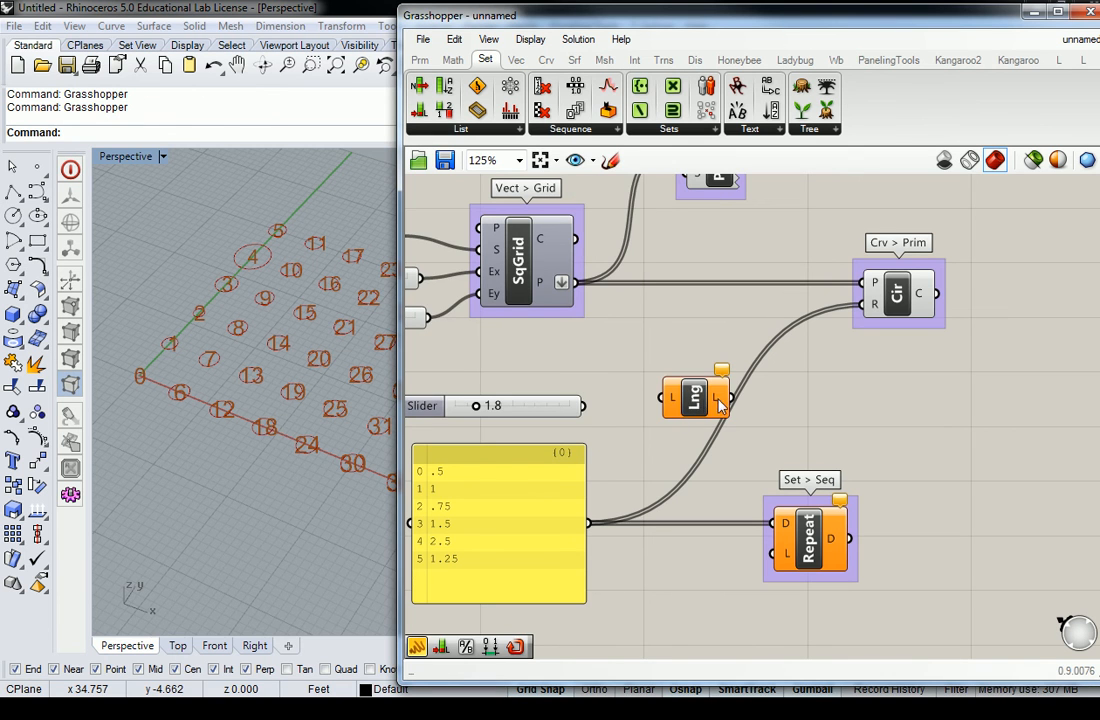
{"action": "scroll", "coordinate": [688, 400], "scroll_direction": "up", "scroll_amount": 1}
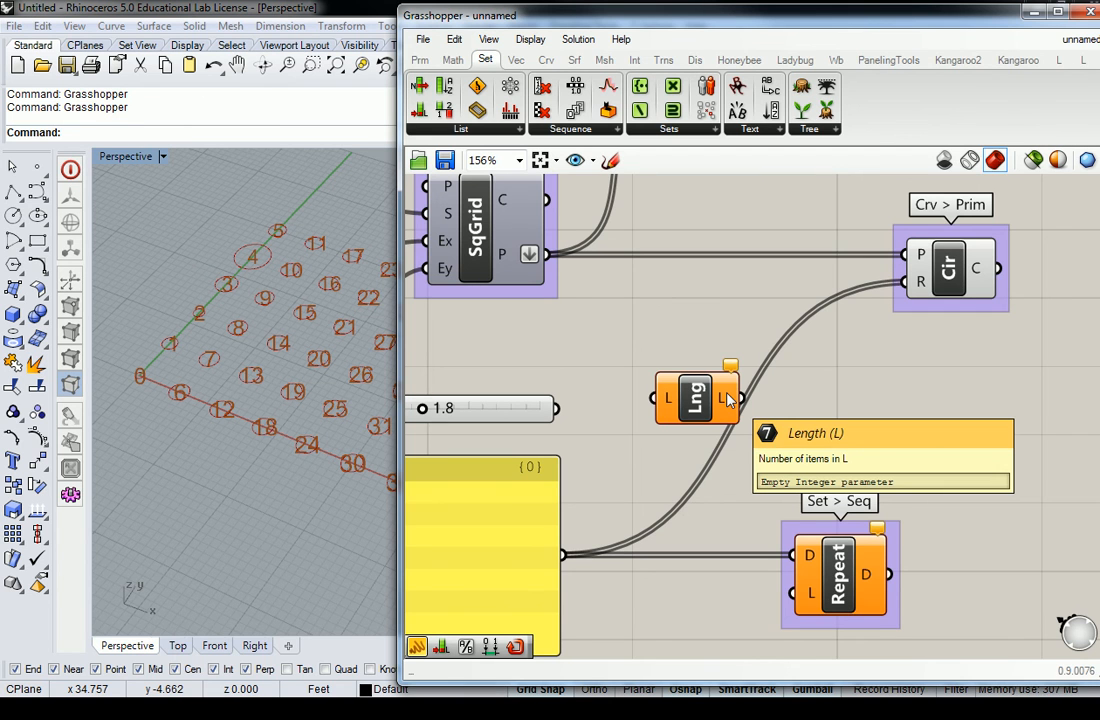
- Connect the square grid's Points output to List Length, and the list length to the Repeat component's Length input
{"action": "left_click_drag", "start_coordinate": [545, 254], "coordinate": [652, 397]}
{"action": "left_click_drag", "start_coordinate": [714, 412], "coordinate": [684, 400]}
{"action": "mouse_move", "coordinate": [695, 390]}
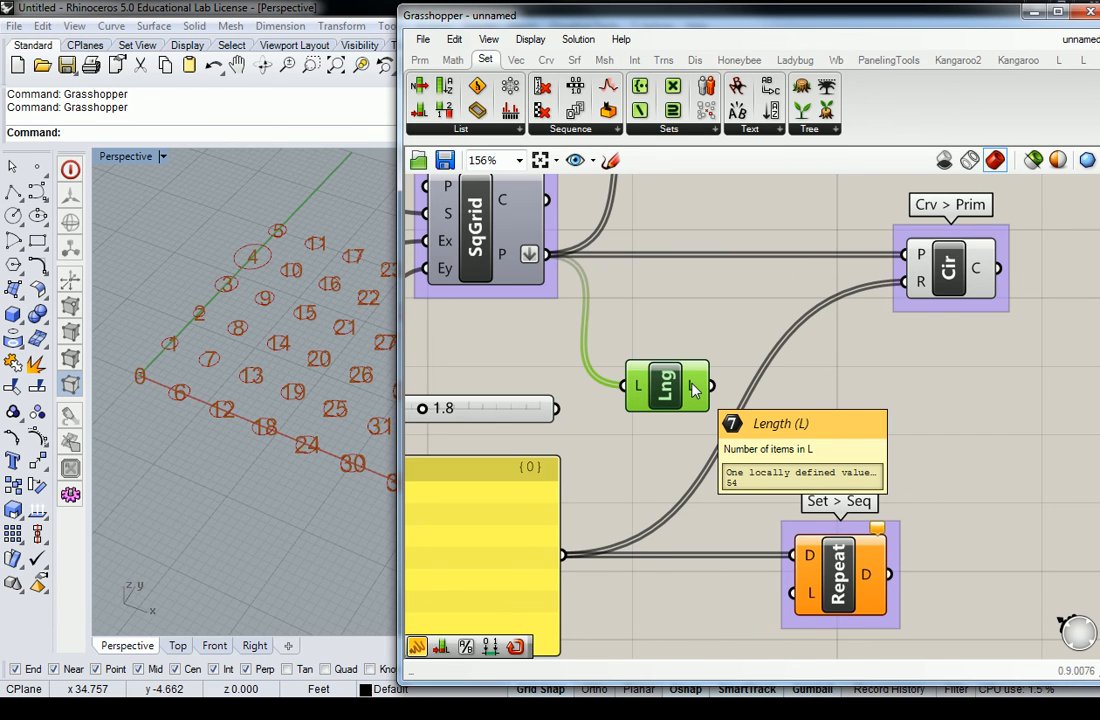
{"action": "left_click_drag", "start_coordinate": [711, 386], "coordinate": [812, 590]}
{"action": "scroll", "coordinate": [916, 412], "scroll_direction": "down", "scroll_amount": 3}
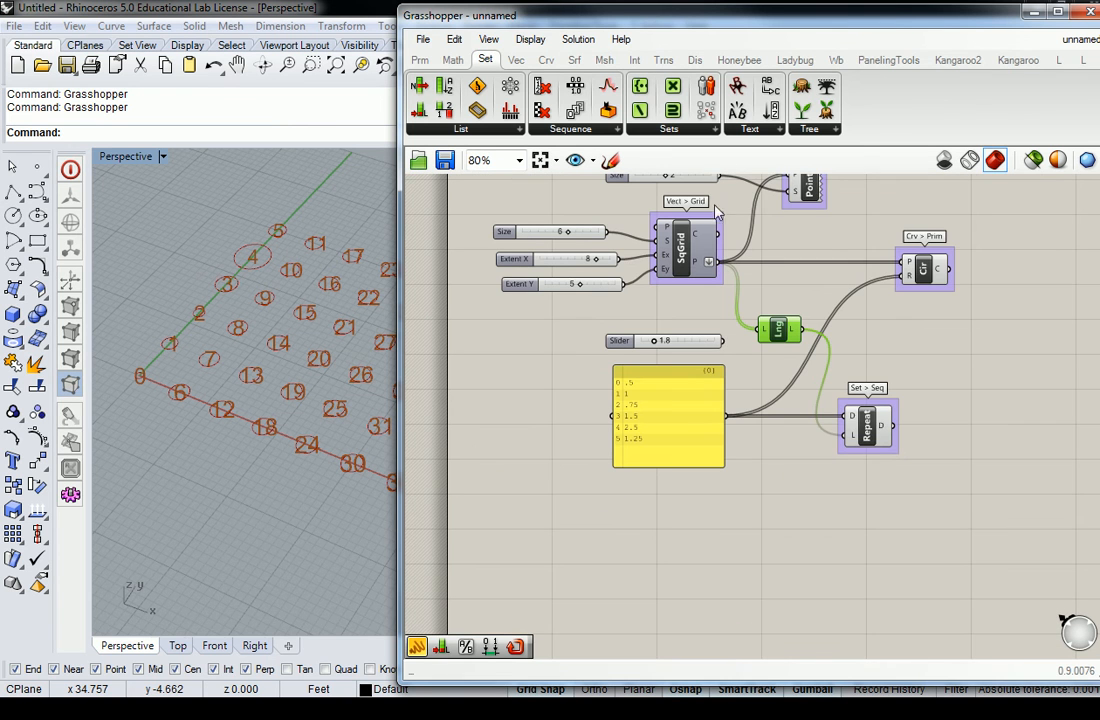
- Inspect the Repeat component's output in an enlarged temporary panel, and delete the panel
{"action": "left_click", "coordinate": [421, 60]}
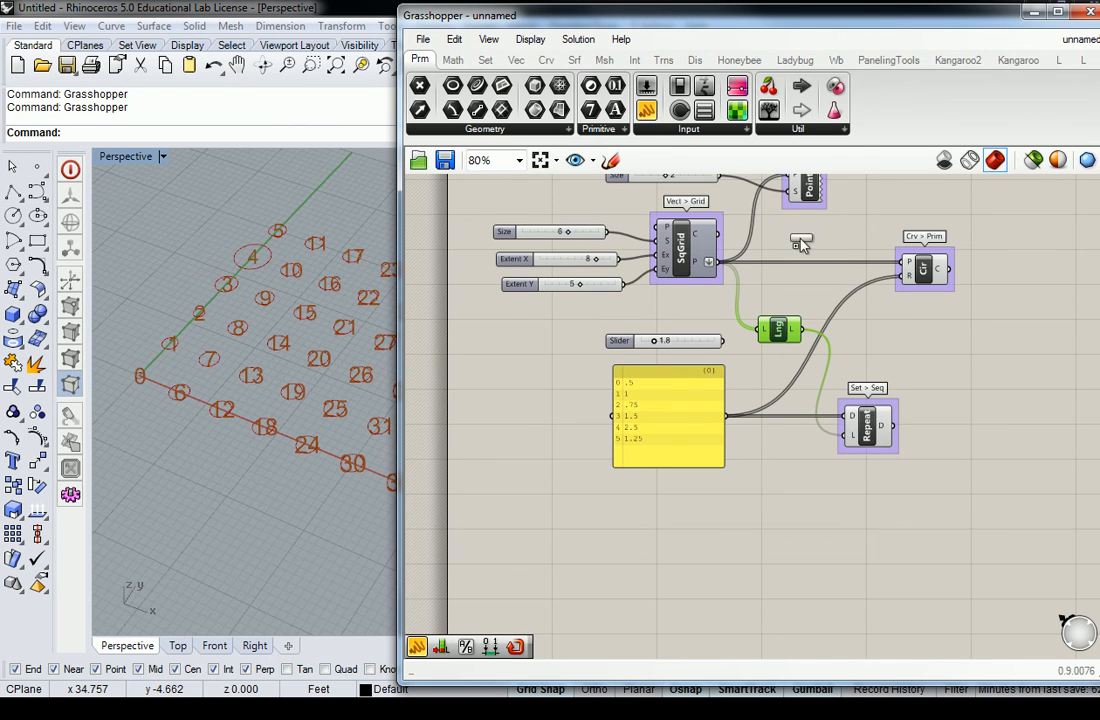
{"action": "left_click_drag", "start_coordinate": [646, 110], "coordinate": [940, 432]}
{"action": "scroll", "coordinate": [940, 432], "scroll_direction": "up", "scroll_amount": 1}
{"action": "left_click_drag", "start_coordinate": [875, 423], "coordinate": [908, 423]}
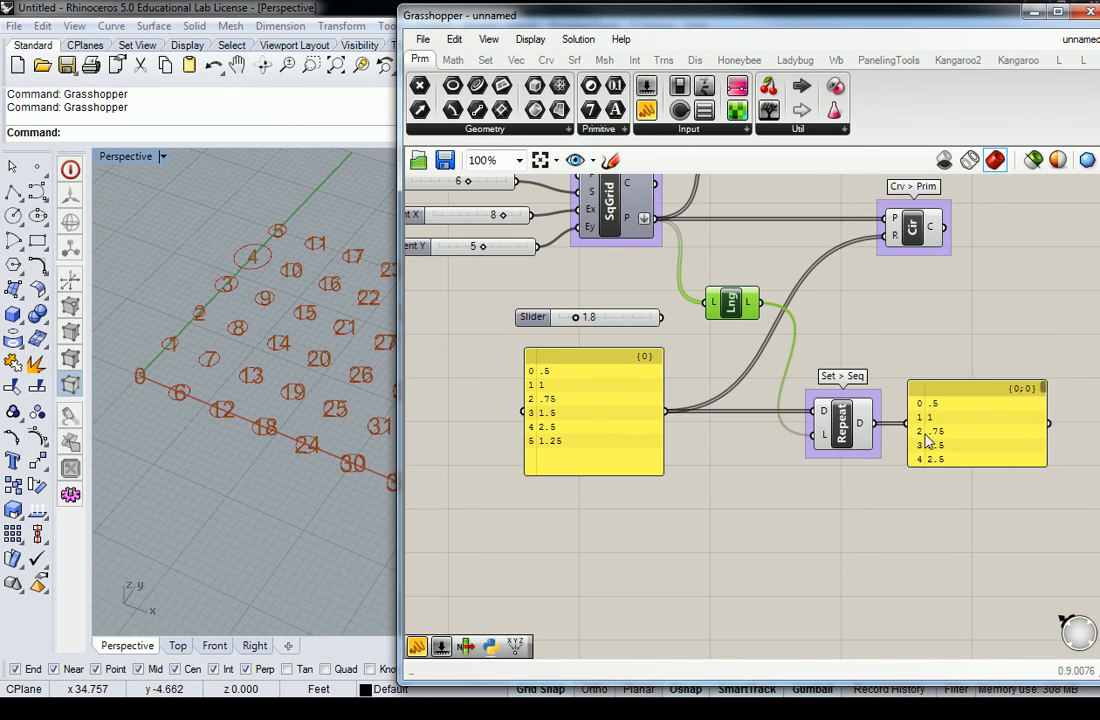
{"action": "left_click_drag", "start_coordinate": [989, 467], "coordinate": [958, 658]}
{"action": "scroll", "coordinate": [840, 480], "scroll_direction": "up", "scroll_amount": 1}
{"action": "right_click_drag", "start_coordinate": [840, 480], "coordinate": [831, 458]}
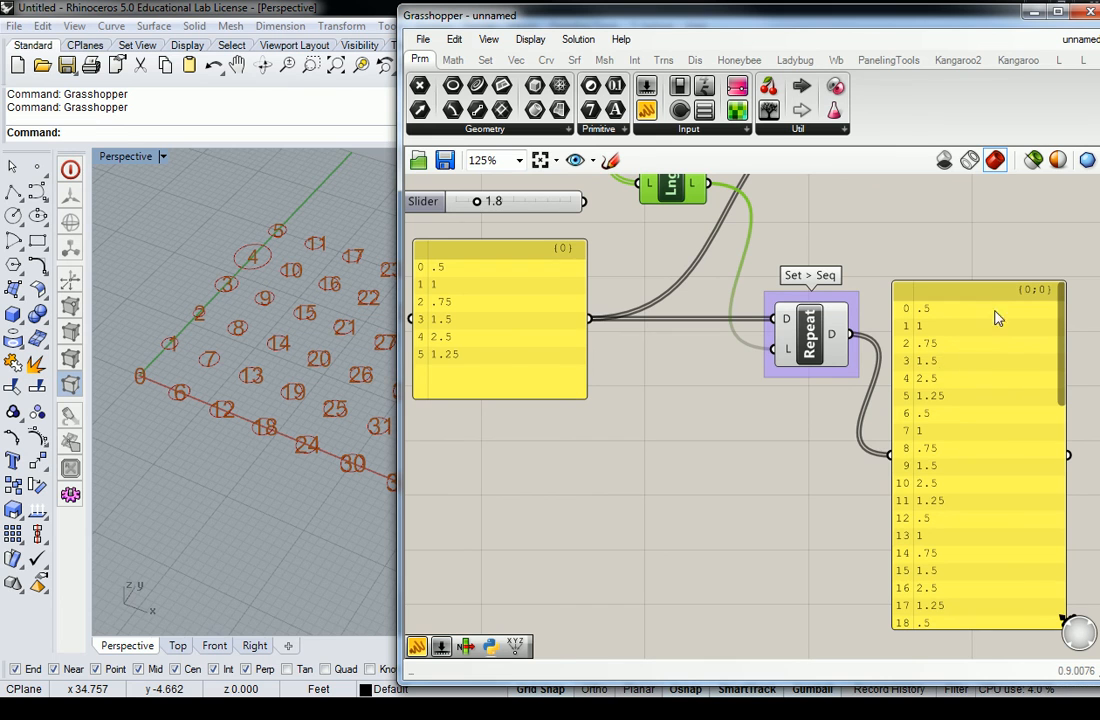
{"action": "left_click", "coordinate": [822, 428]}
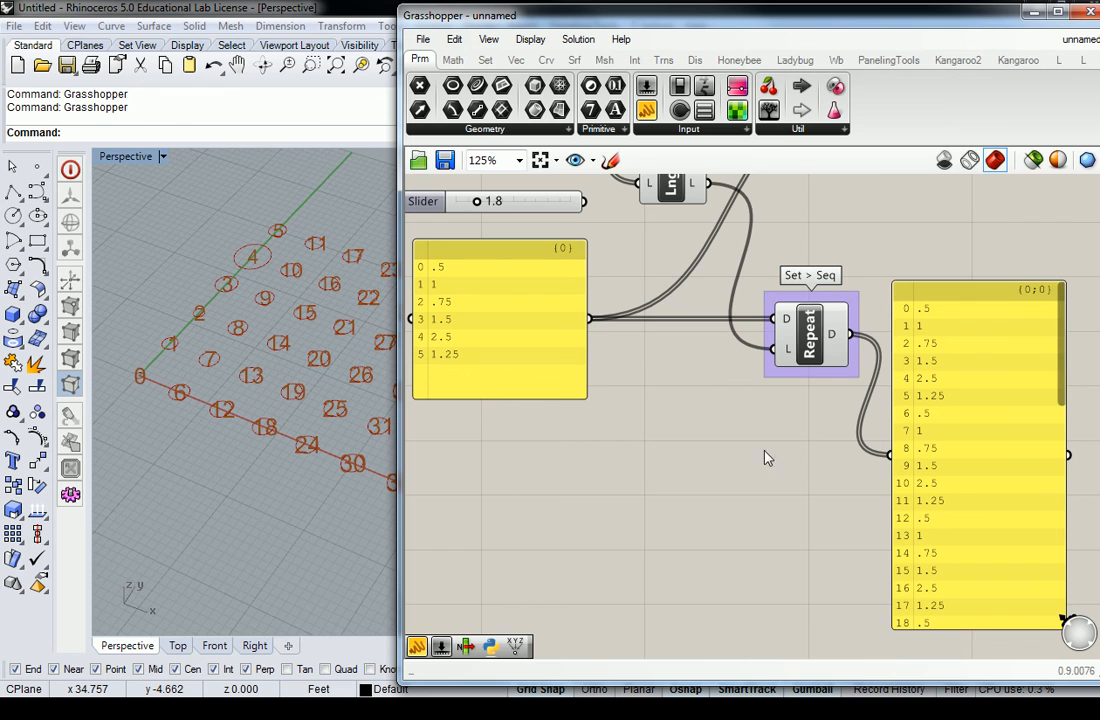
{"action": "left_click", "coordinate": [935, 336]}
{"action": "key", "text": "Delete"}
- Rearrange the Circle and Repeat components and connect the repeated data to the Circle's Radius input in place of the panel
{"action": "scroll", "coordinate": [940, 338], "scroll_direction": "down", "scroll_amount": 3}
{"action": "right_click_drag", "start_coordinate": [901, 341], "coordinate": [876, 459]}
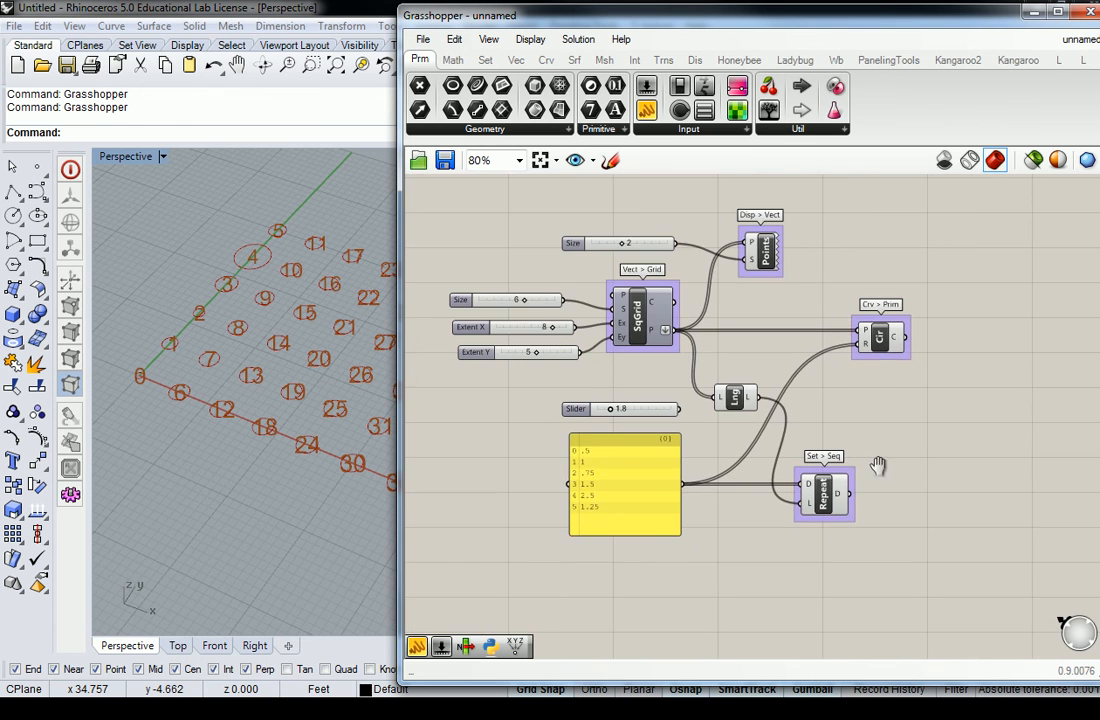
{"action": "left_click", "coordinate": [915, 340]}
{"action": "left_click_drag", "start_coordinate": [912, 338], "coordinate": [932, 338]}
{"action": "left_click_drag", "start_coordinate": [834, 496], "coordinate": [851, 391]}
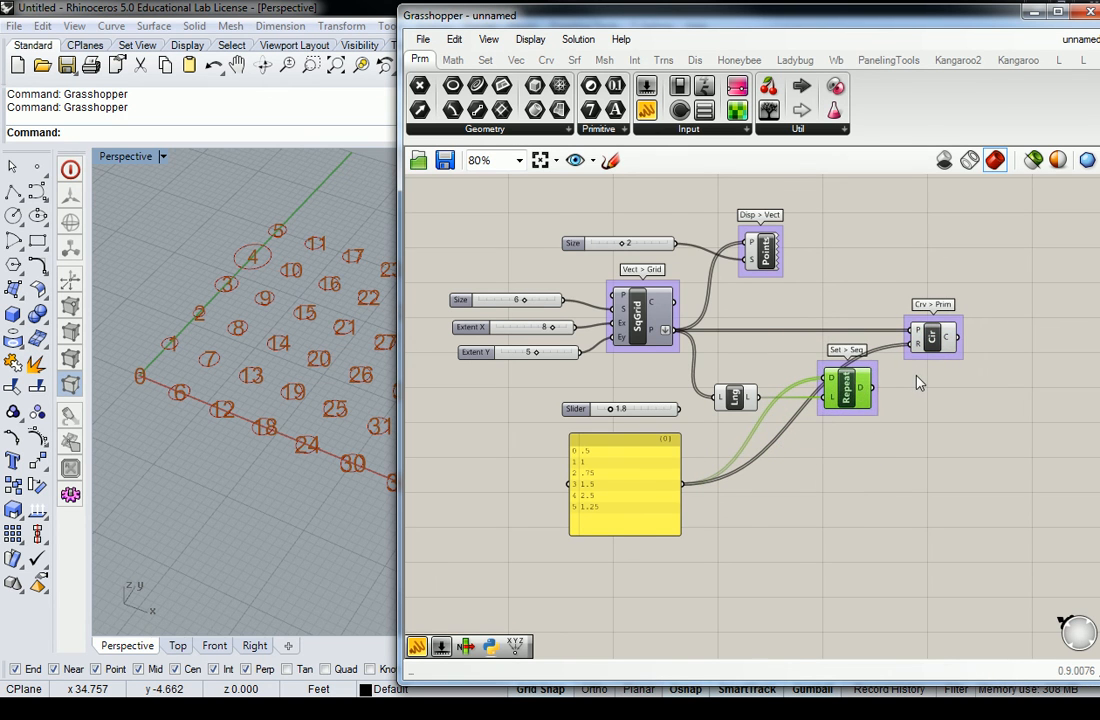
{"action": "scroll", "coordinate": [917, 375], "scroll_direction": "up", "scroll_amount": 1}
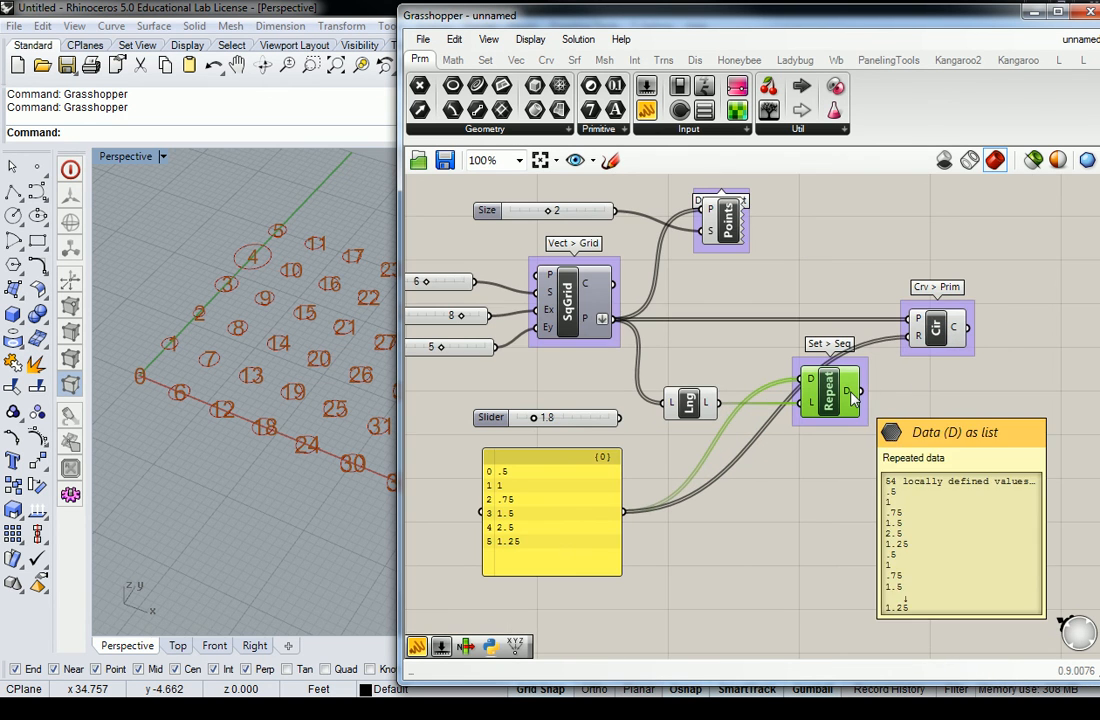
{"action": "left_click_drag", "start_coordinate": [863, 393], "coordinate": [911, 342]}
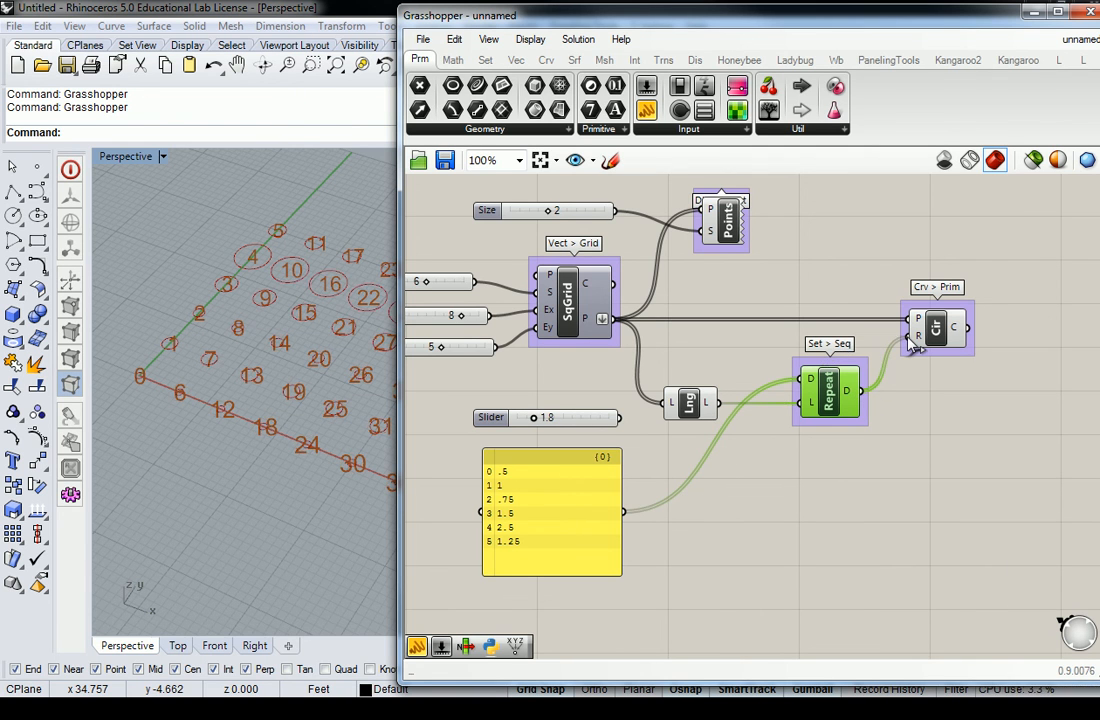
- Disable the Points list component that numbers the grid points
{"action": "left_click", "coordinate": [790, 542]}
{"action": "scroll", "coordinate": [339, 303], "scroll_direction": "down", "scroll_amount": 2}
{"action": "scroll", "coordinate": [340, 304], "scroll_direction": "down", "scroll_amount": 3}
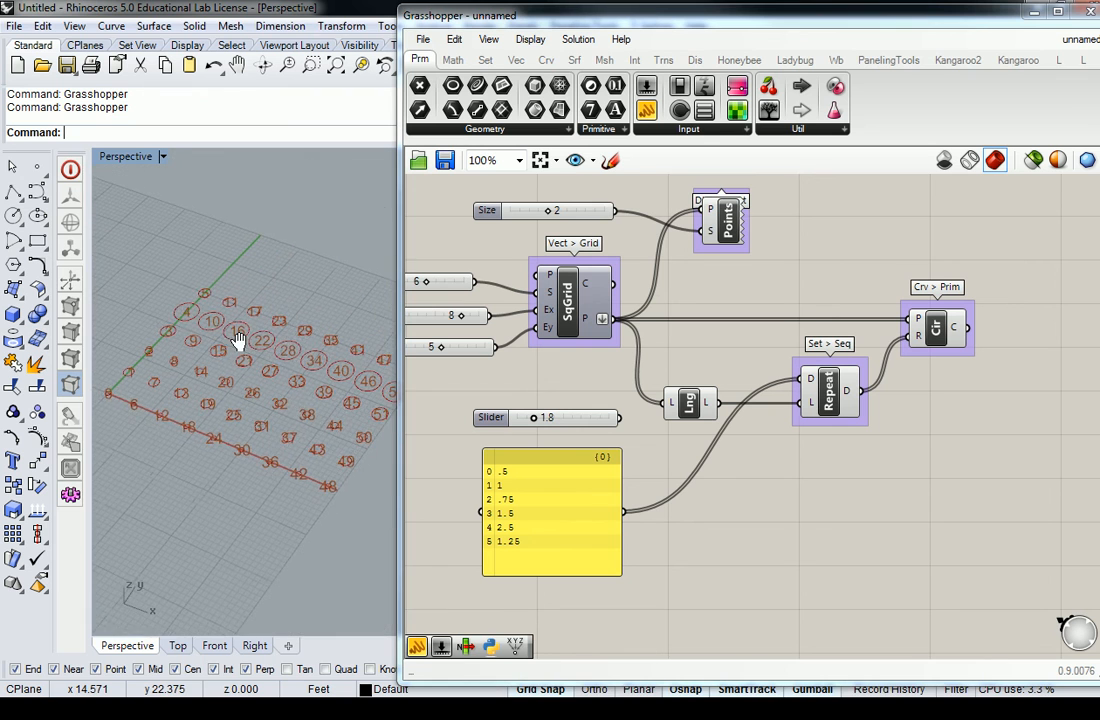
{"action": "left_click", "coordinate": [733, 226]}
{"action": "right_click", "coordinate": [733, 229]}
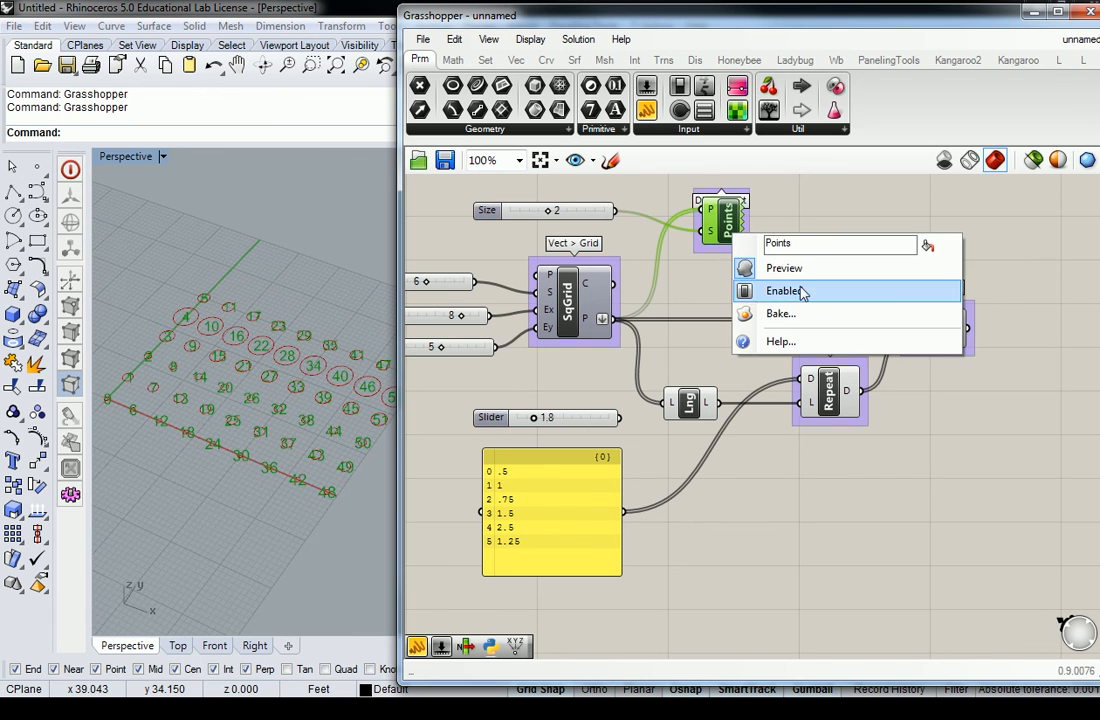
{"action": "left_click", "coordinate": [803, 290]}
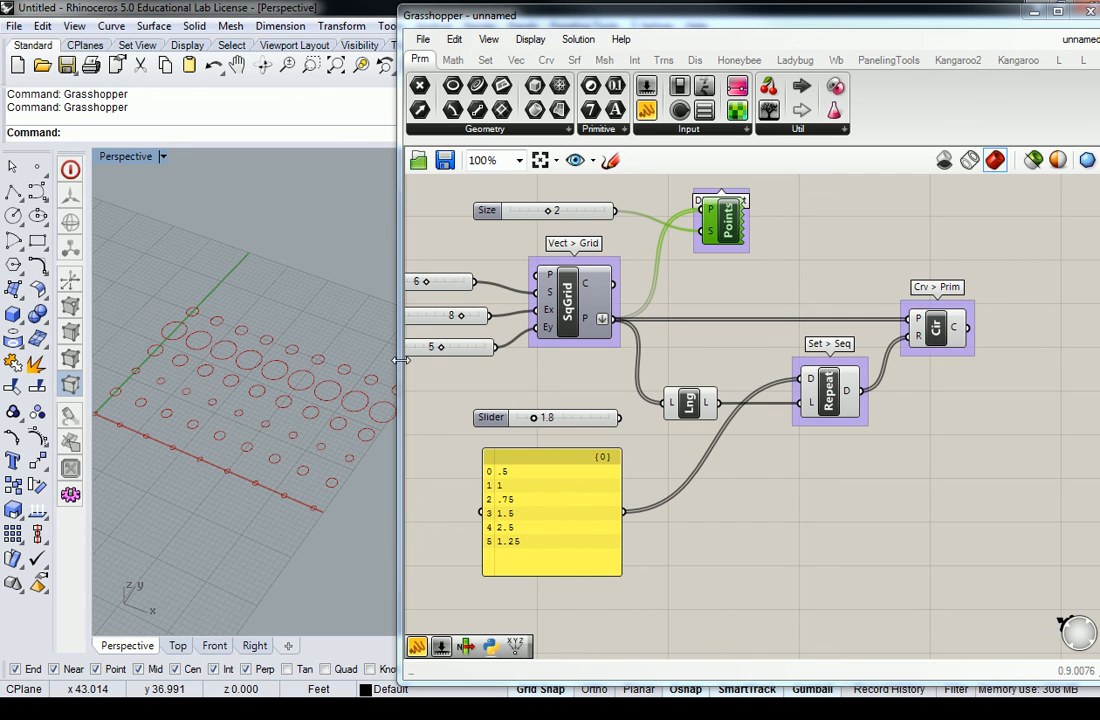
- Narrow the Grasshopper window to widen the visible Rhino viewport and frame the whole circle grid
{"action": "right_click_drag", "start_coordinate": [562, 304], "coordinate": [678, 332]}
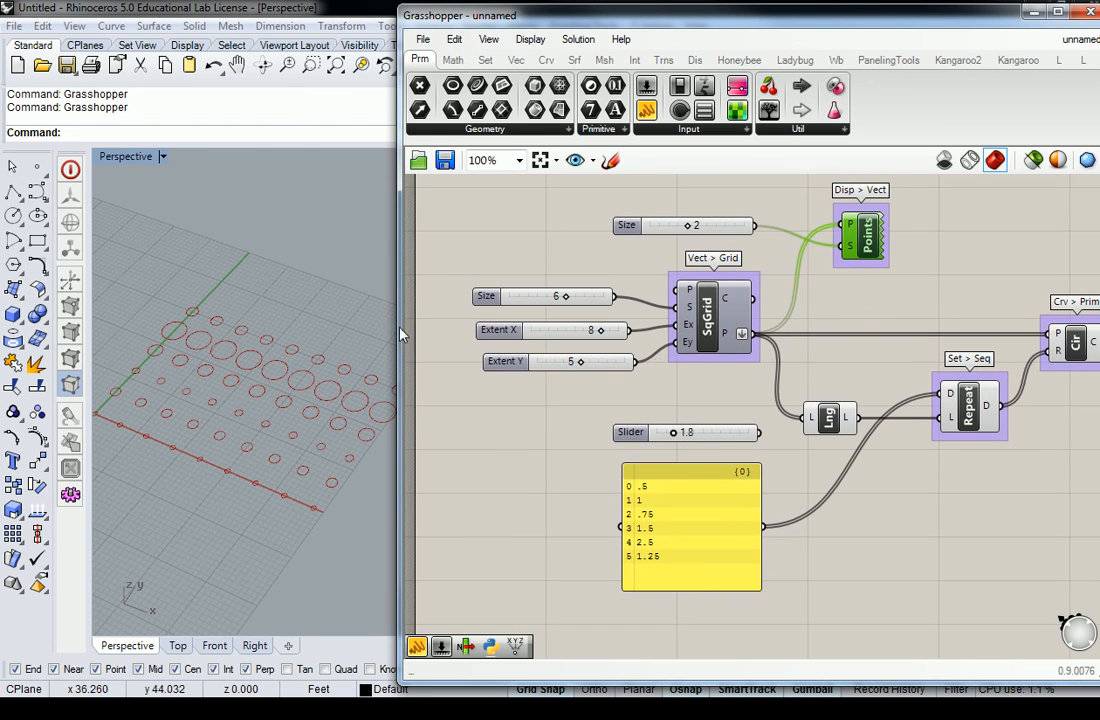
{"action": "left_click_drag", "start_coordinate": [399, 331], "coordinate": [673, 373]}
{"action": "right_click_drag", "start_coordinate": [395, 341], "coordinate": [531, 359], "text": "shift"}
{"action": "scroll", "coordinate": [386, 397], "scroll_direction": "up", "scroll_amount": 4}
{"action": "left_click", "coordinate": [842, 426]}
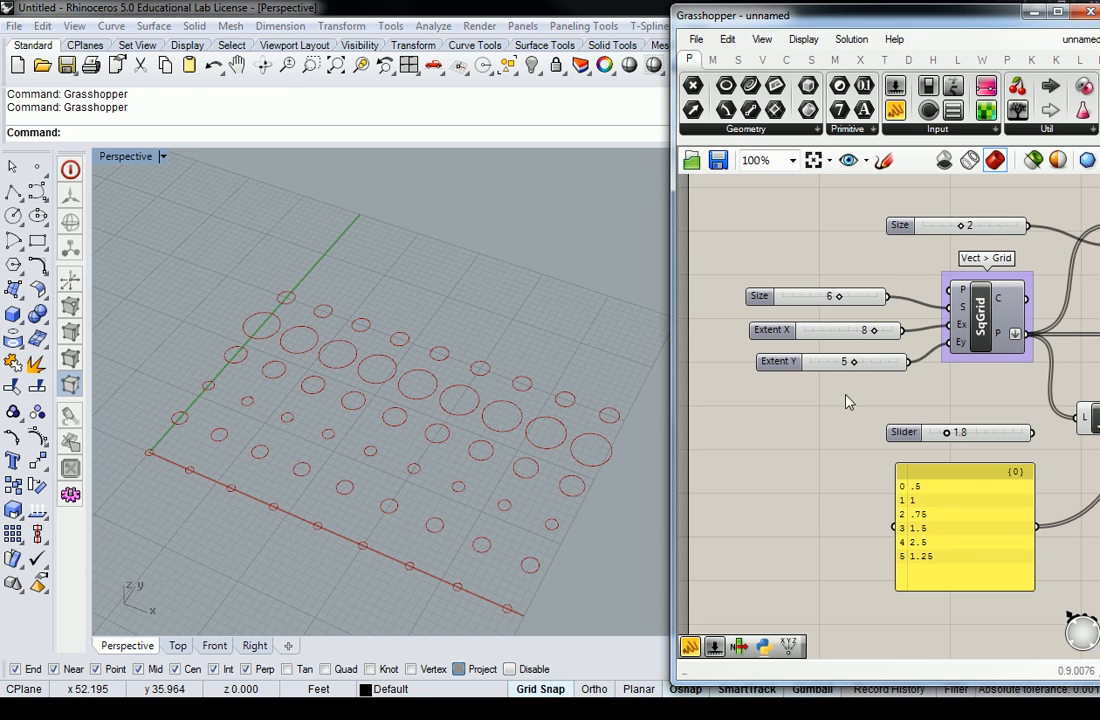
- Set the square grid's Size to 5, Extent X to 7 and Extent Y to 10
{"action": "left_click_drag", "start_coordinate": [872, 333], "coordinate": [861, 366]}
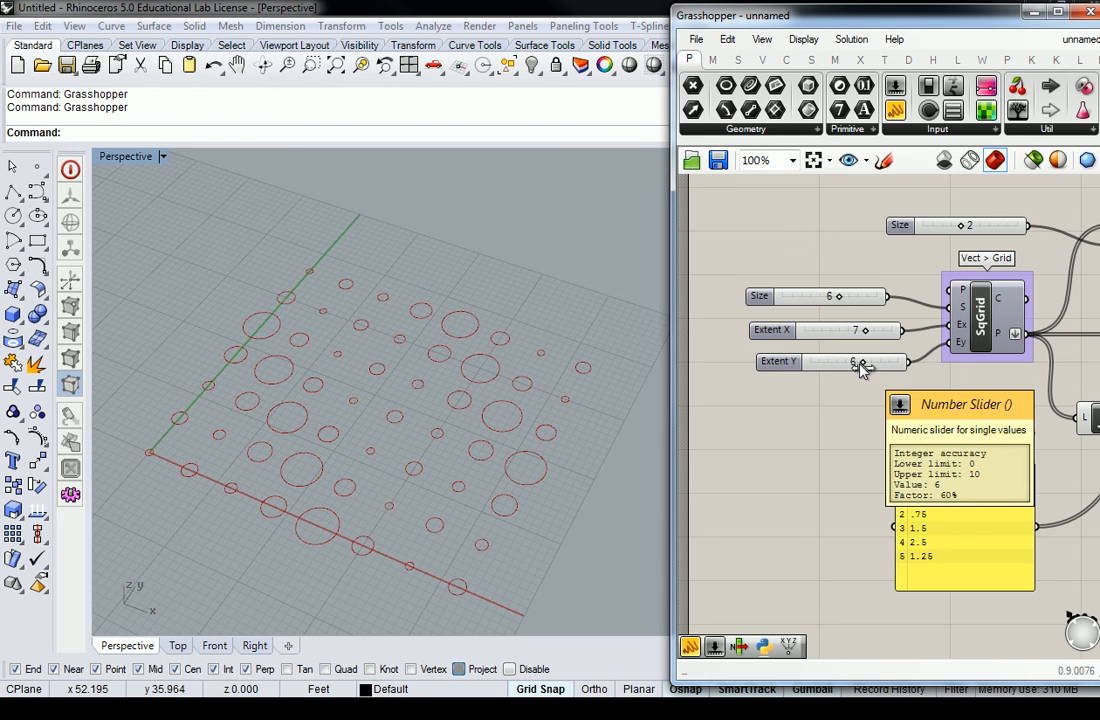
{"action": "left_click_drag", "start_coordinate": [836, 298], "coordinate": [829, 298]}
{"action": "left_click_drag", "start_coordinate": [859, 367], "coordinate": [903, 371]}
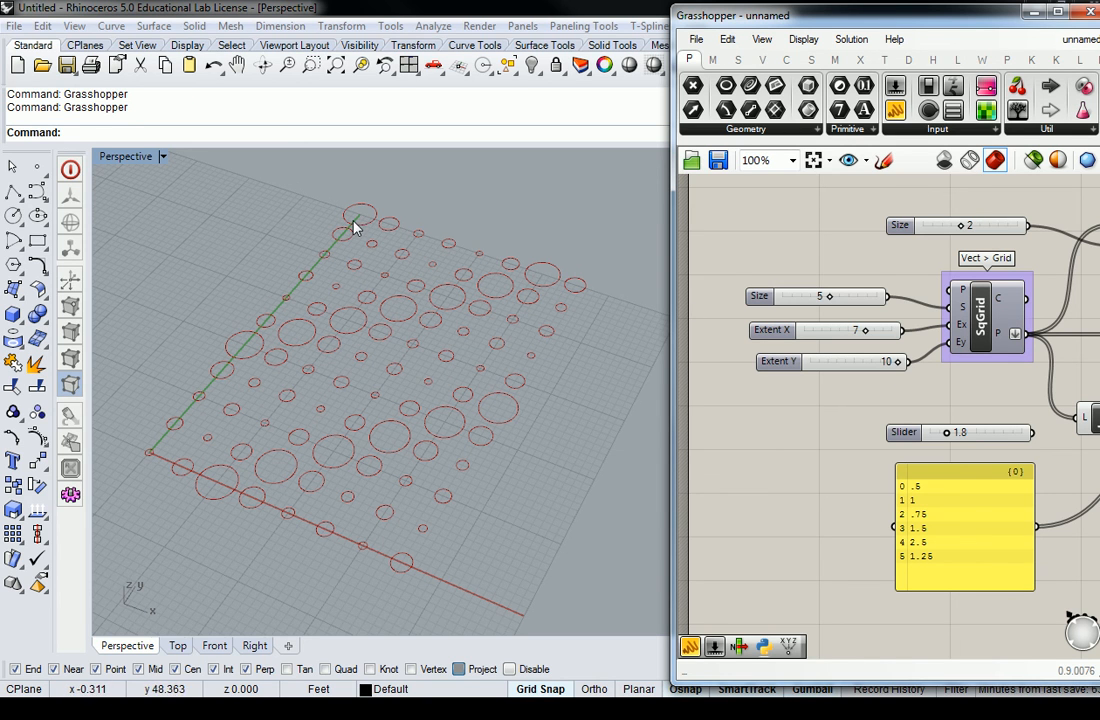
- Re-enable the Points list component and examine the point numbering against the circle sizes in the viewport
{"action": "scroll", "coordinate": [1080, 450], "scroll_direction": "down", "scroll_amount": 1}
{"action": "right_click_drag", "start_coordinate": [1085, 453], "coordinate": [790, 449]}
{"action": "right_click_drag", "start_coordinate": [938, 435], "coordinate": [891, 445]}
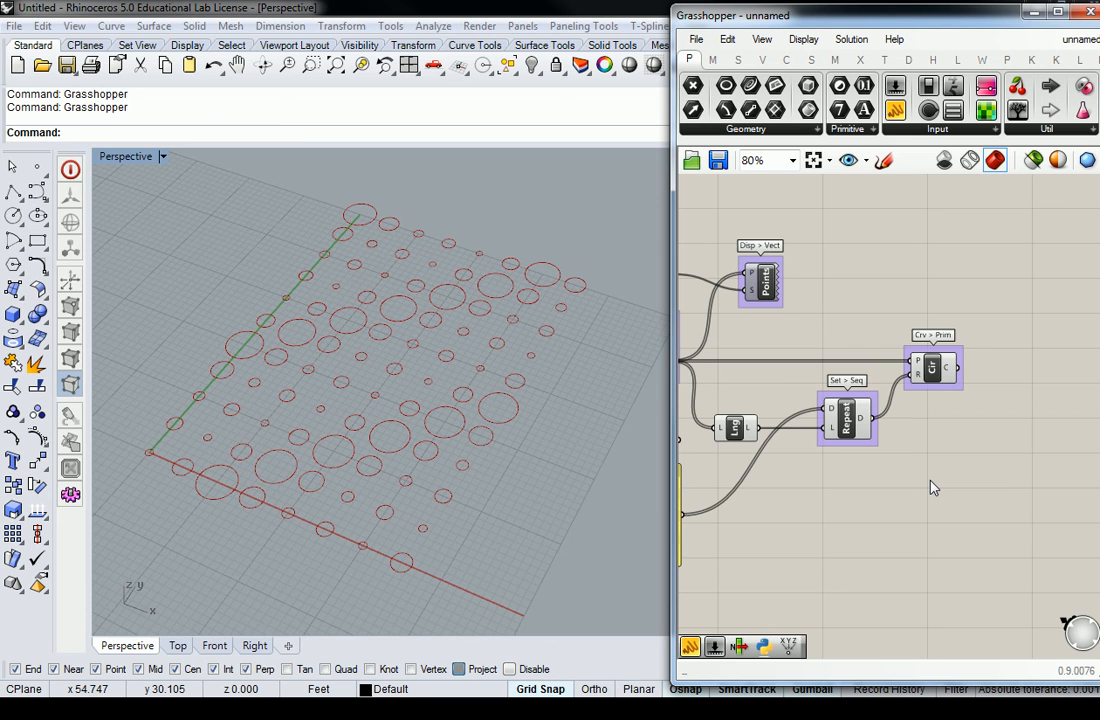
{"action": "right_click", "coordinate": [765, 279]}
{"action": "left_click", "coordinate": [820, 311]}
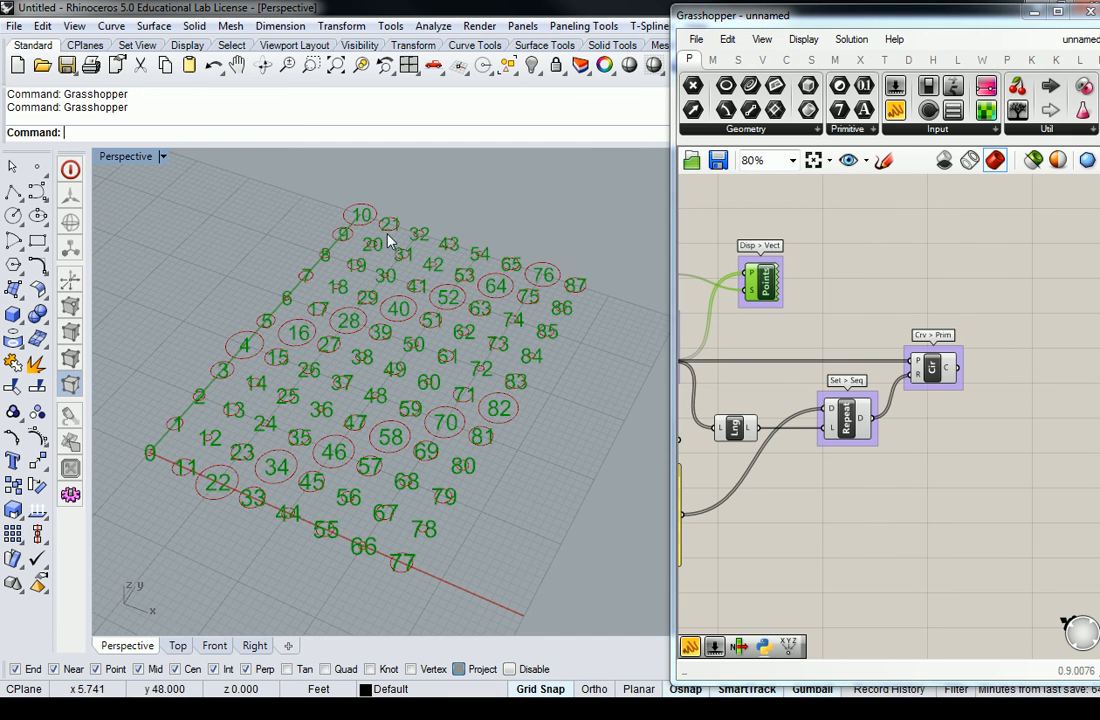
{"action": "right_click_drag", "start_coordinate": [400, 243], "coordinate": [493, 340], "text": "shift"}
{"action": "scroll", "coordinate": [335, 435], "scroll_direction": "up", "scroll_amount": 3}
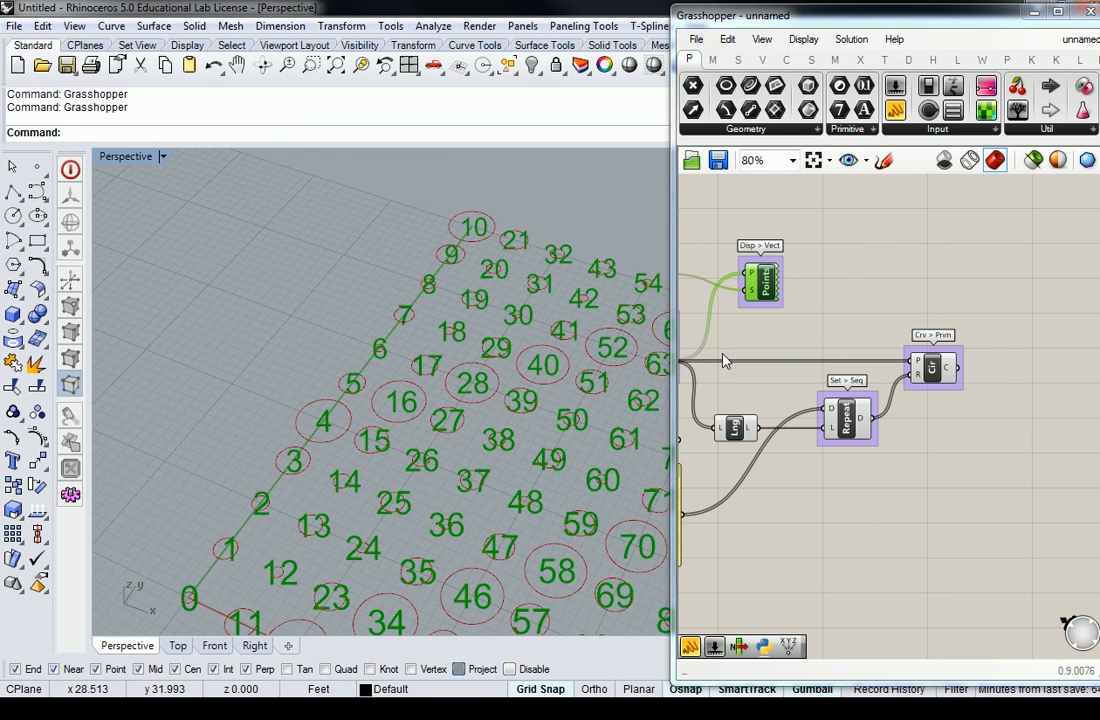
- Disable the Points list component again
{"action": "left_click", "coordinate": [829, 293]}
{"action": "right_click_drag", "start_coordinate": [820, 385], "coordinate": [849, 300]}
{"action": "scroll", "coordinate": [849, 300], "scroll_direction": "down", "scroll_amount": 3}
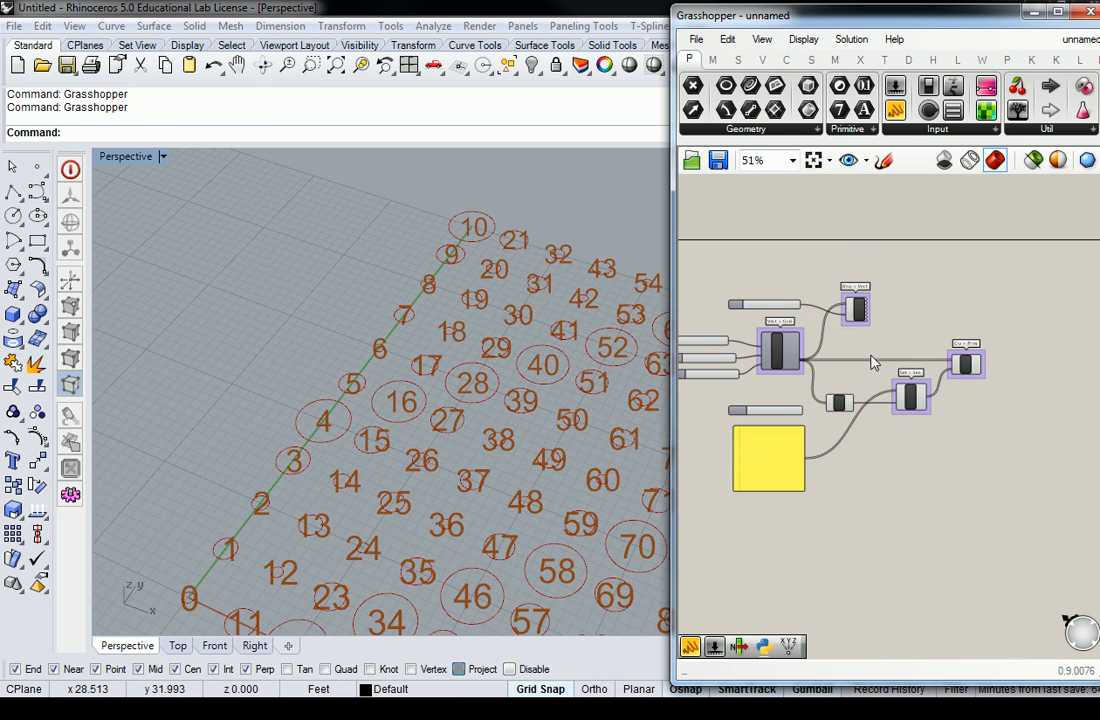
{"action": "left_click", "coordinate": [853, 308]}
{"action": "right_click", "coordinate": [853, 305]}
{"action": "left_click", "coordinate": [885, 341]}
- Set the square grid's Extent X to 6, keeping the whole circle grid in view
{"action": "right_click_drag", "start_coordinate": [796, 433], "coordinate": [927, 476]}
{"action": "scroll", "coordinate": [838, 380], "scroll_direction": "up", "scroll_amount": 4}
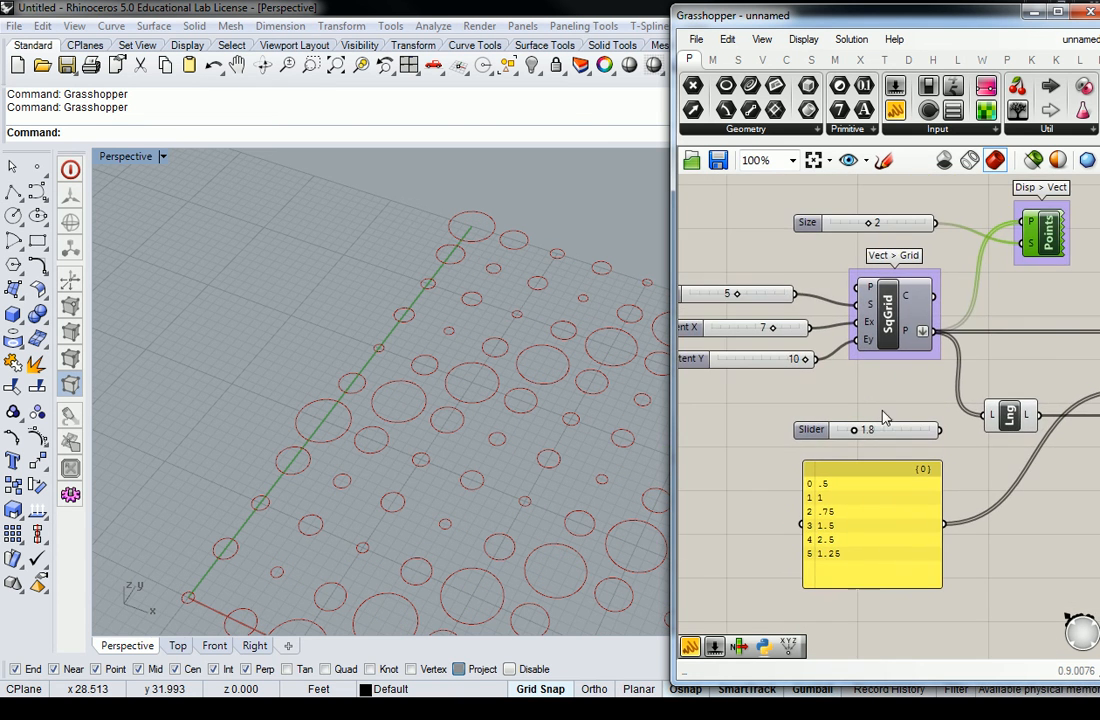
{"action": "right_click_drag", "start_coordinate": [772, 358], "coordinate": [810, 363]}
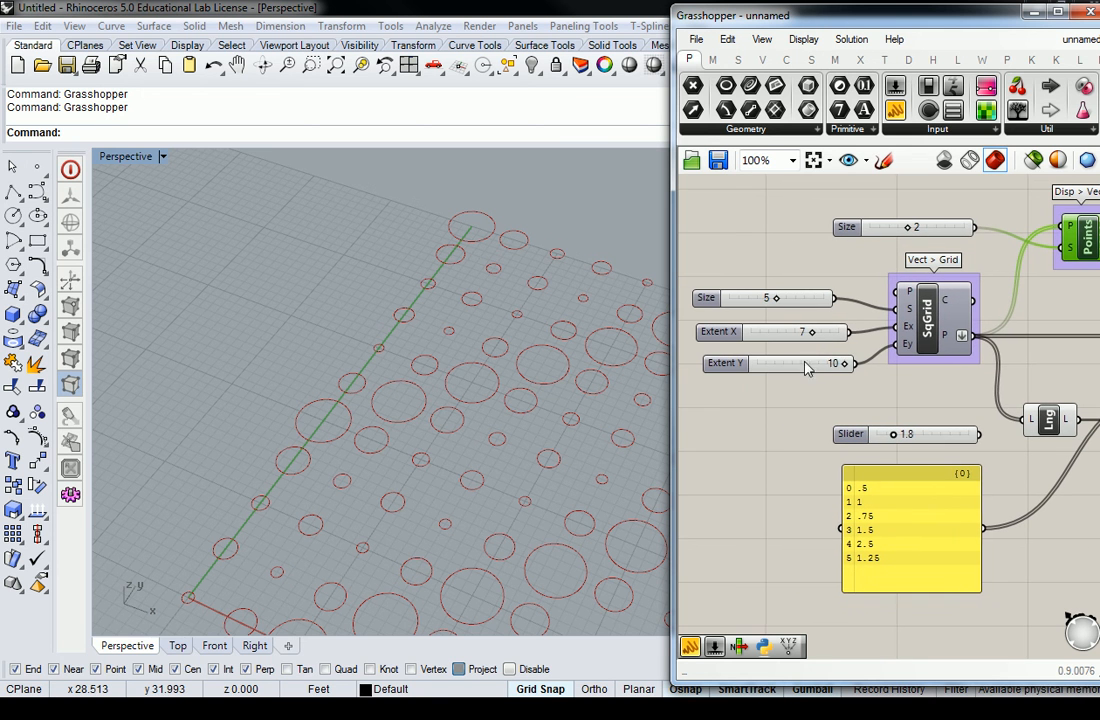
{"action": "mouse_move", "coordinate": [842, 363]}
{"action": "left_mouse_down"}
{"action": "mouse_move", "coordinate": [831, 363]}
{"action": "mouse_move", "coordinate": [846, 364]}
{"action": "left_mouse_up"}
{"action": "scroll", "coordinate": [560, 274], "scroll_direction": "down", "scroll_amount": 6}
{"action": "mouse_move", "coordinate": [581, 331]}
{"action": "right_mouse_down"}
{"action": "mouse_move", "coordinate": [555, 348]}
{"action": "mouse_move", "coordinate": [575, 342]}
{"action": "right_mouse_up"}
{"action": "scroll", "coordinate": [471, 361], "scroll_direction": "up", "scroll_amount": 4}
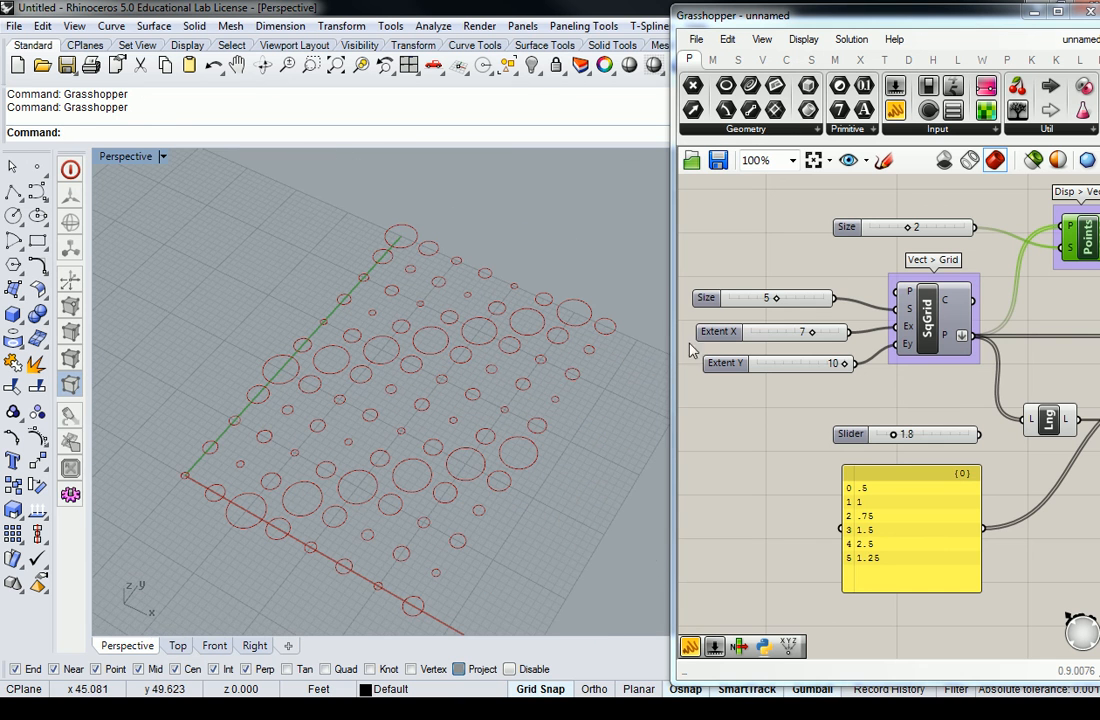
{"action": "left_click_drag", "start_coordinate": [812, 335], "coordinate": [800, 338]}
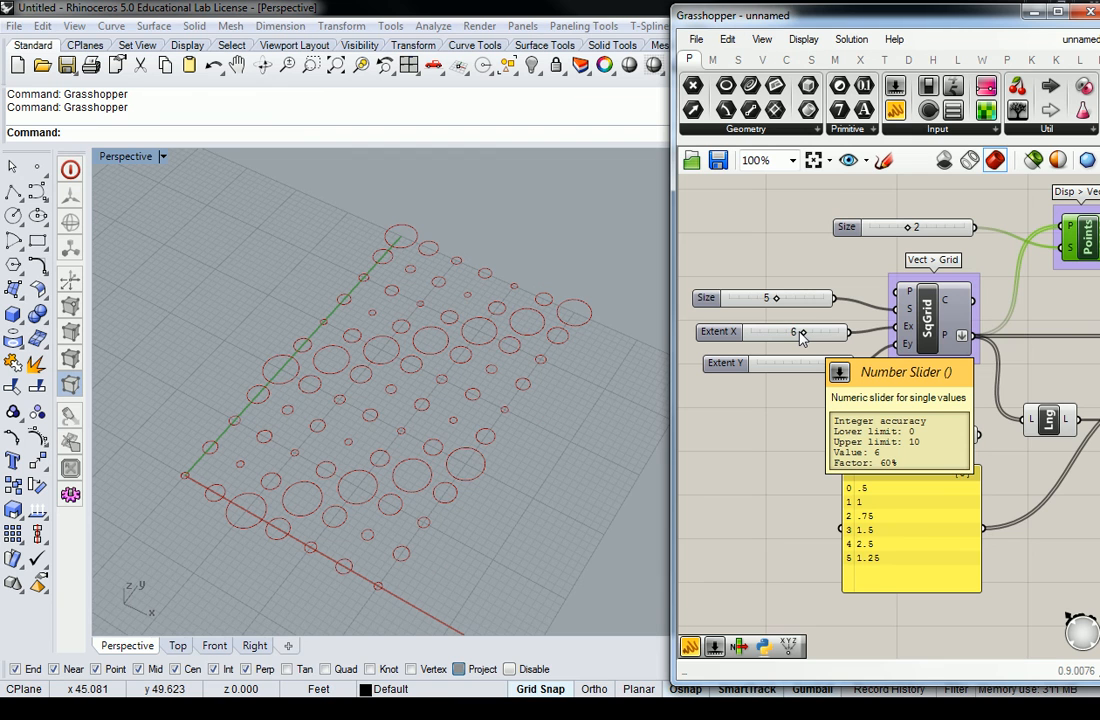